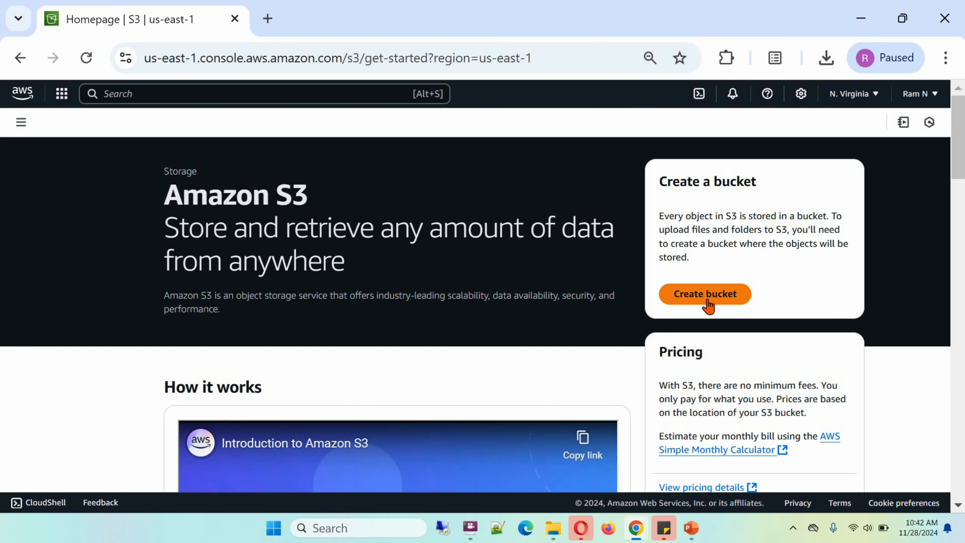
Create a general purpose S3 bucket named rambucket1234, leaving the remaining settings at their defaults
{"action": "left_click", "coordinate": [706, 294]}
{"action": "scroll", "coordinate": [958, 196], "scroll_direction": "down", "scroll_amount": 2}
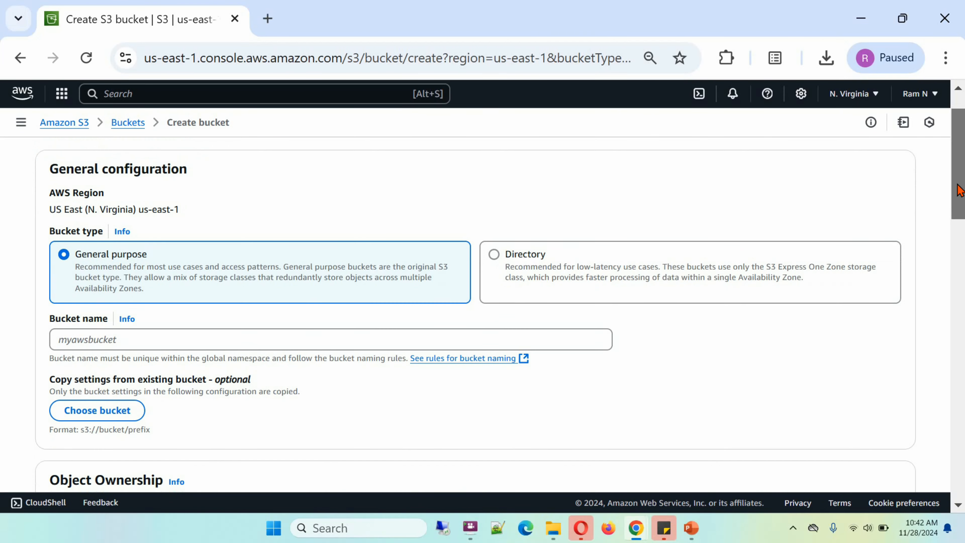
{"action": "left_click_drag", "start_coordinate": [955, 192], "coordinate": [955, 195]}
{"action": "left_click", "coordinate": [182, 311]}
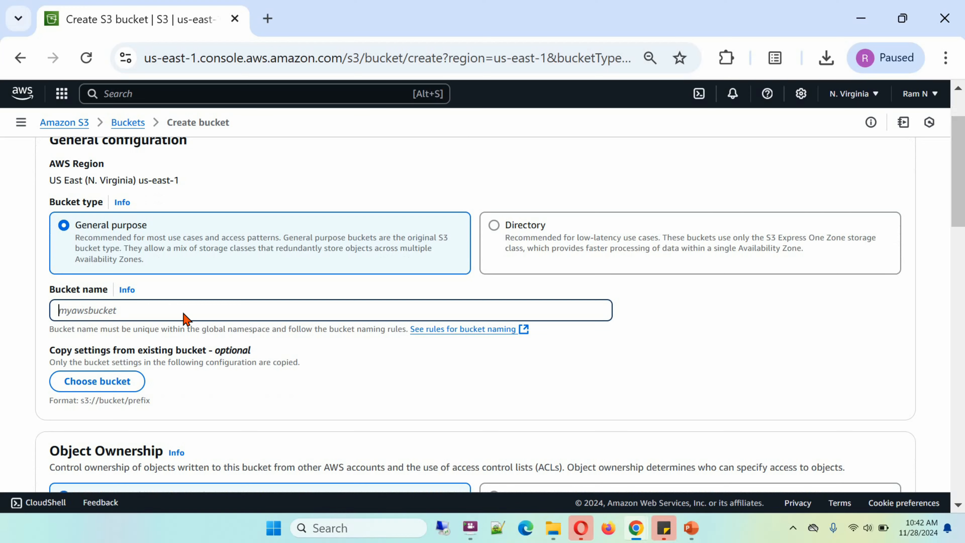
{"action": "type", "text": "rambucket1234"}
{"action": "left_click_drag", "start_coordinate": [958, 190], "coordinate": [946, 463]}
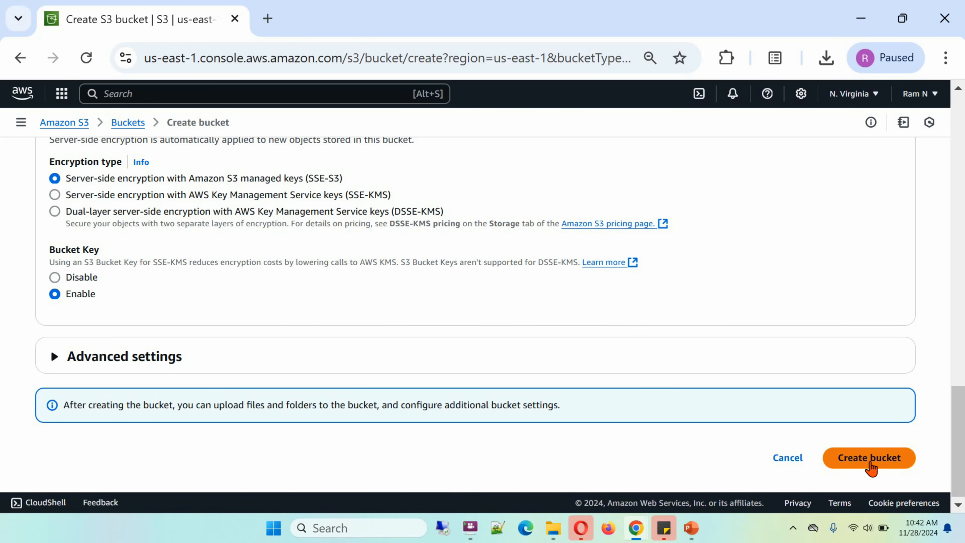
{"action": "left_click", "coordinate": [869, 458]}
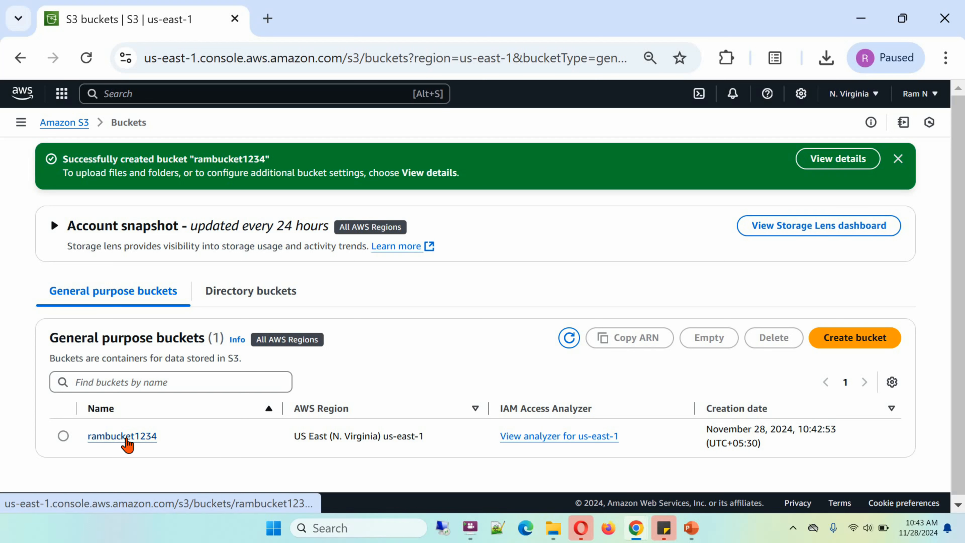
Open the rambucket1234 bucket and add the local images folder from D:\misc to a new upload
{"action": "left_click", "coordinate": [127, 442]}
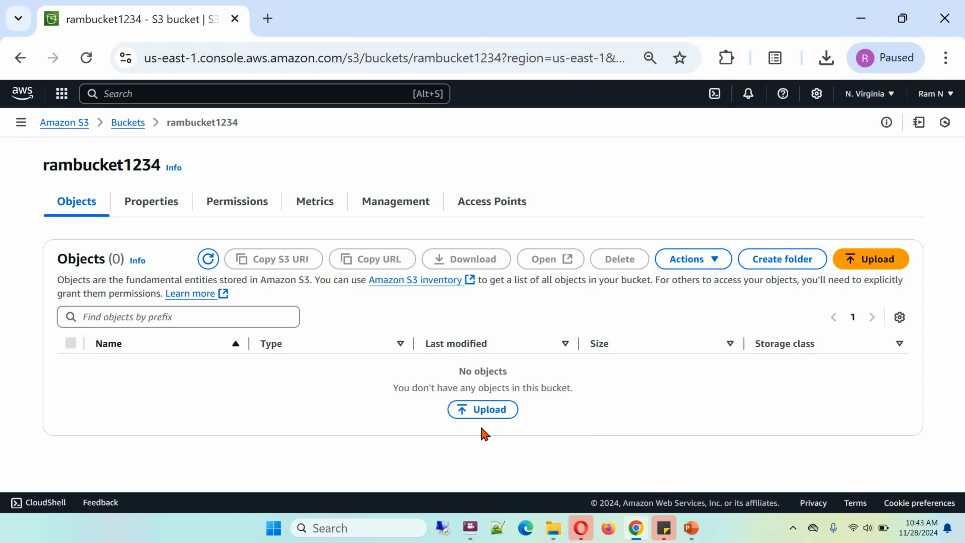
{"action": "left_click", "coordinate": [490, 411]}
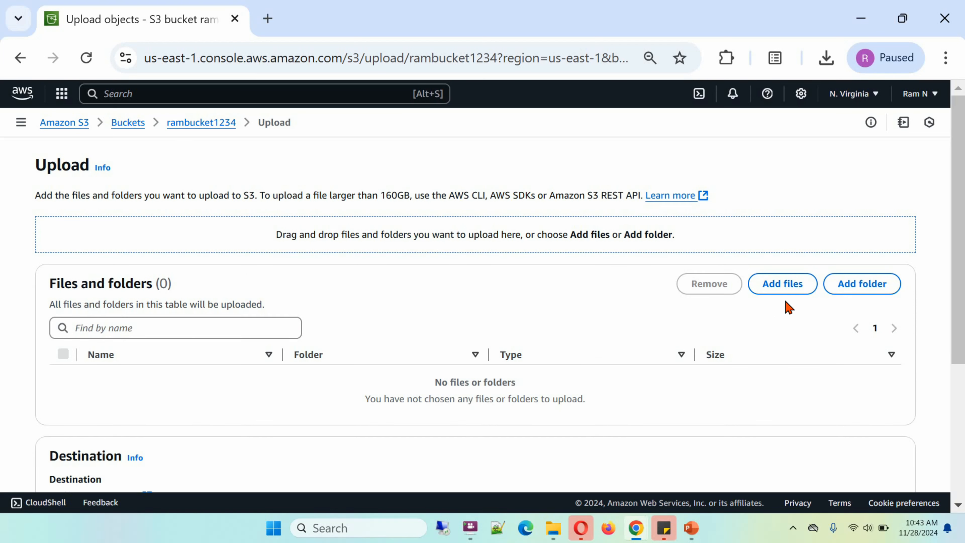
{"action": "left_click", "coordinate": [860, 291]}
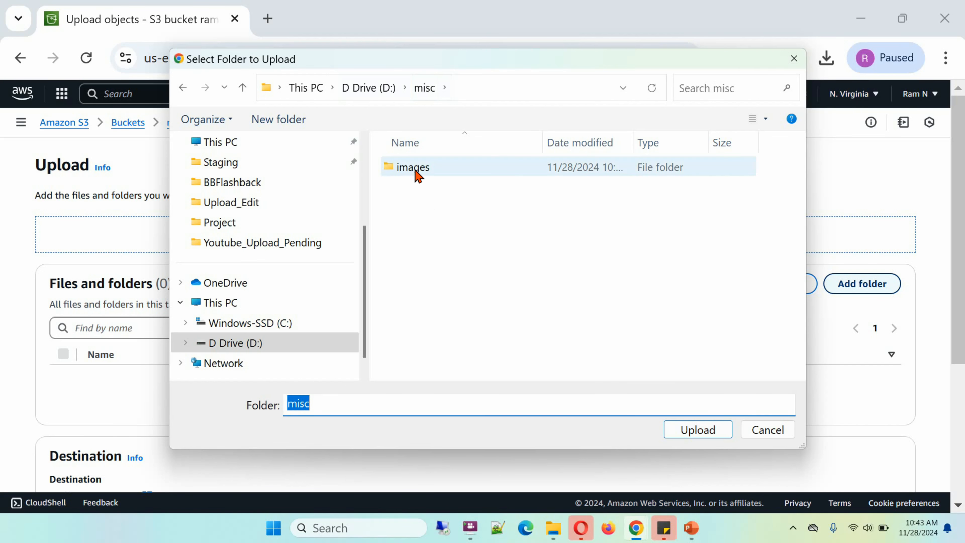
{"action": "left_click", "coordinate": [416, 173]}
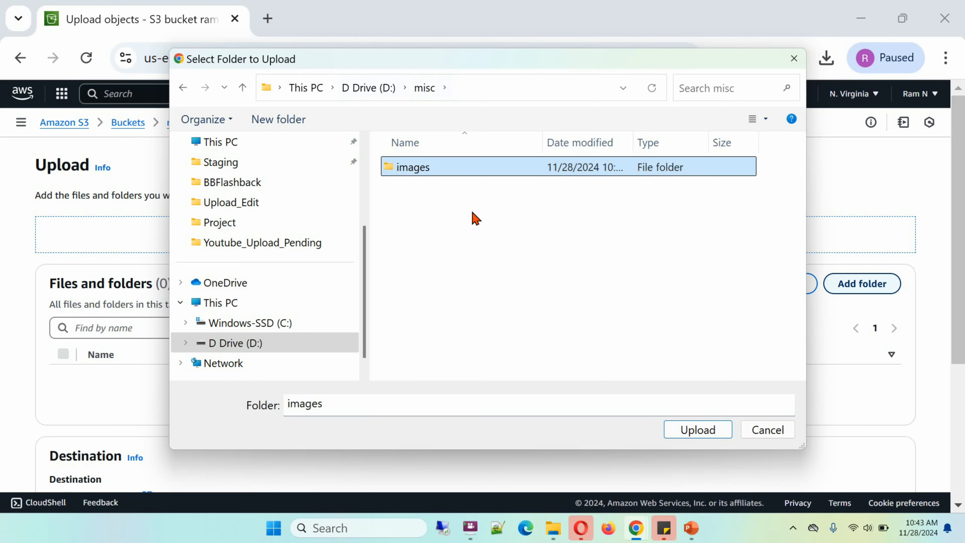
{"action": "left_click", "coordinate": [692, 433]}
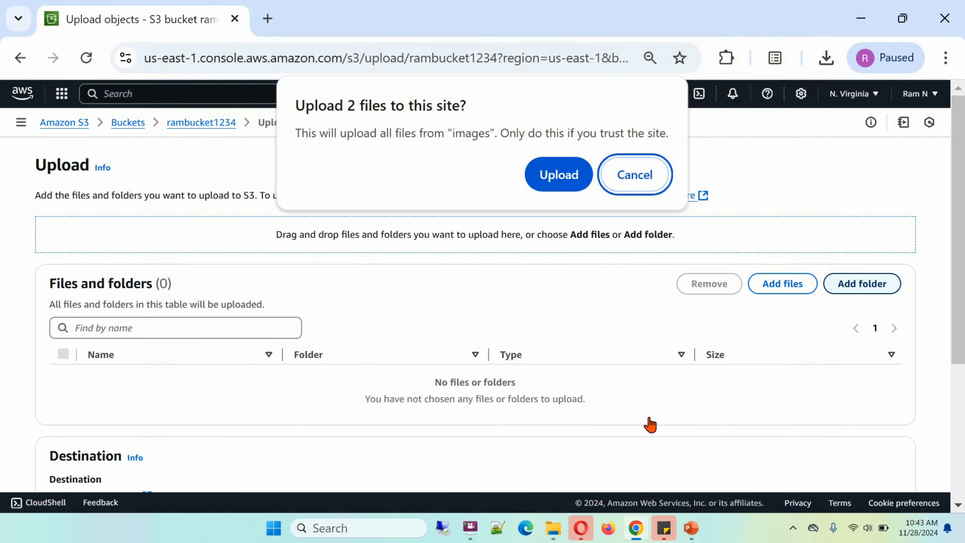
{"action": "left_click", "coordinate": [556, 178]}
Upload the added images folder to the bucket and dismiss the notification
{"action": "scroll", "coordinate": [960, 348], "scroll_direction": "down", "scroll_amount": 2}
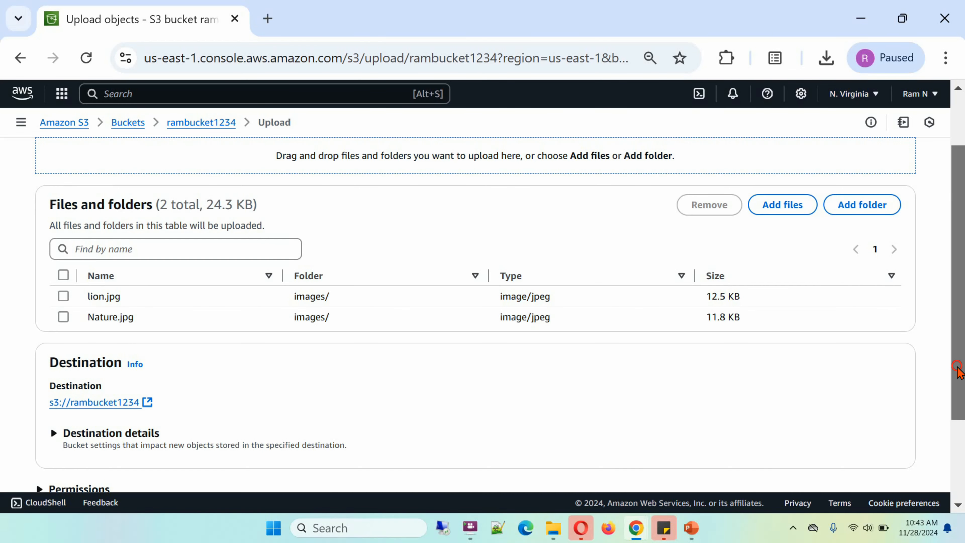
{"action": "left_click_drag", "start_coordinate": [954, 390], "coordinate": [943, 457]}
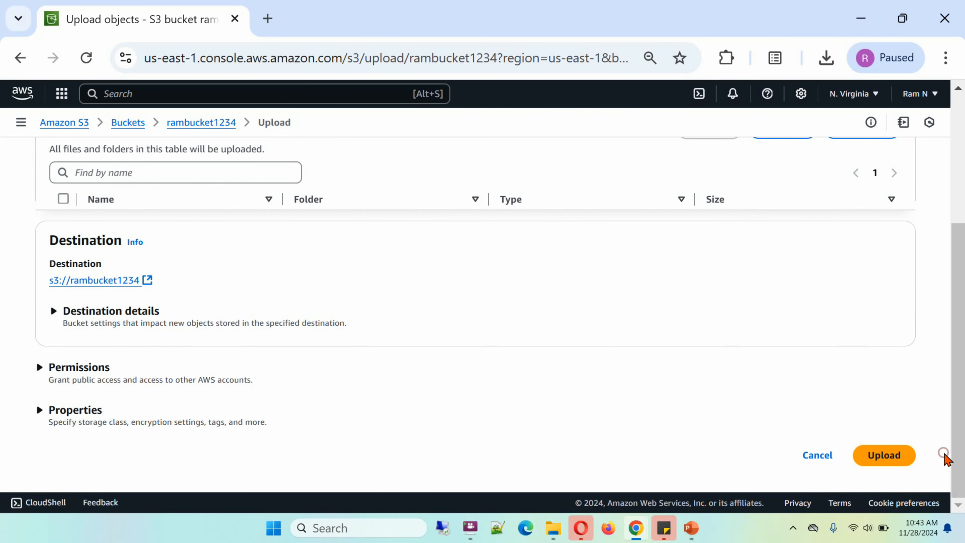
{"action": "left_click", "coordinate": [876, 458]}
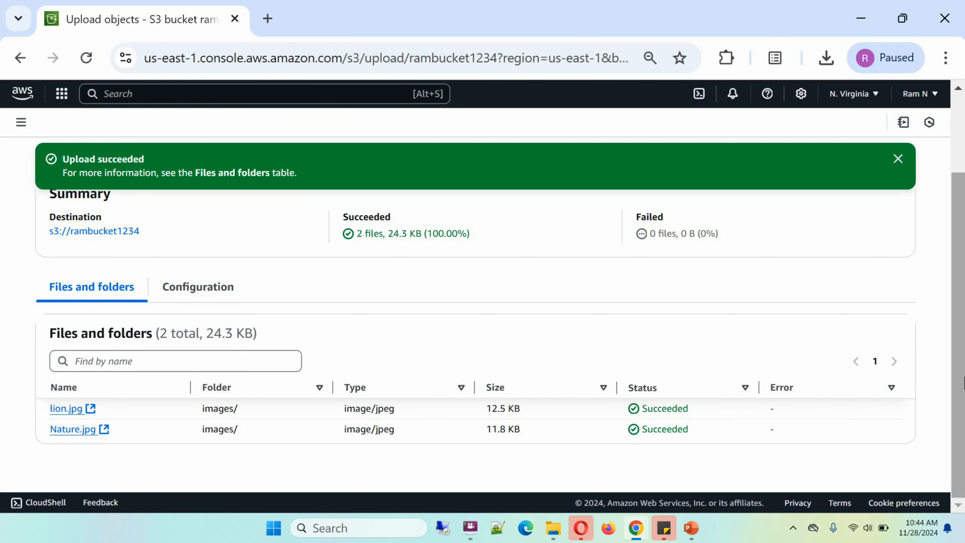
{"action": "left_click", "coordinate": [899, 167]}
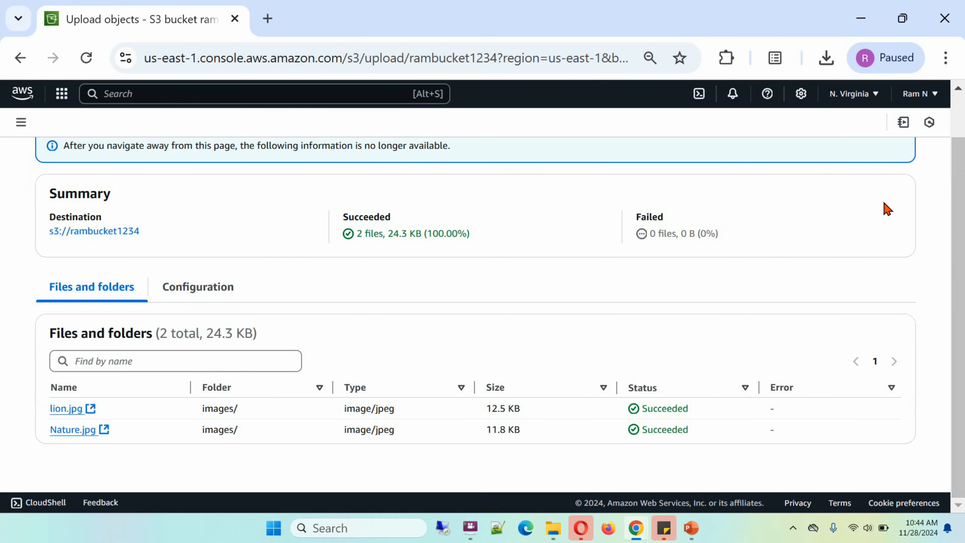
Close the upload status page and inspect the contents of the images/ folder, returning to the bucket's top level
{"action": "scroll", "coordinate": [957, 304], "scroll_direction": "up", "scroll_amount": 1}
{"action": "scroll", "coordinate": [955, 289], "scroll_direction": "up", "scroll_amount": 2}
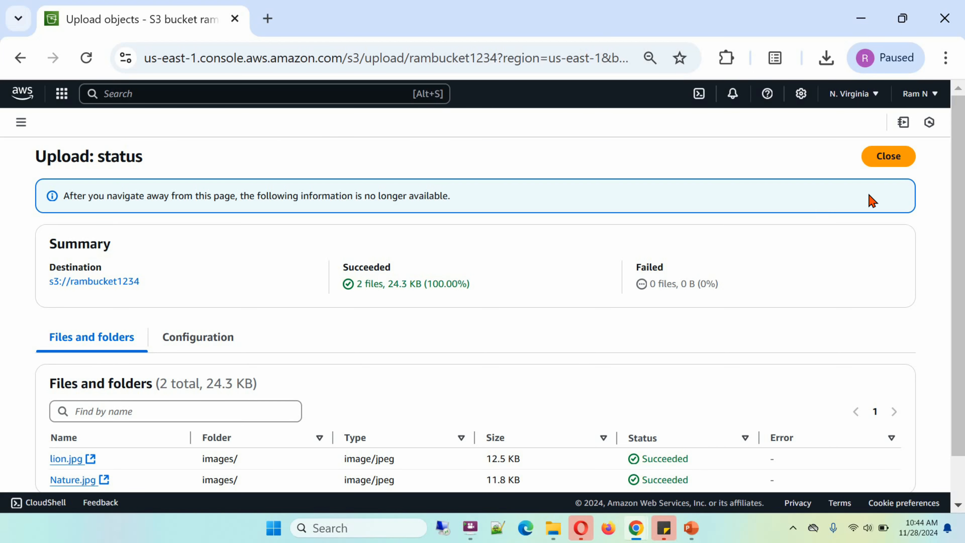
{"action": "left_click", "coordinate": [889, 158]}
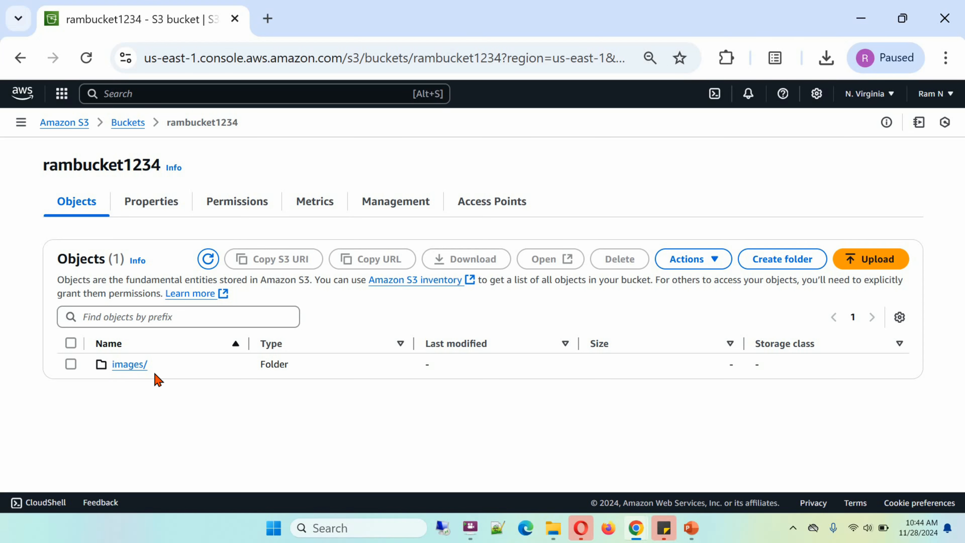
{"action": "left_click", "coordinate": [128, 365]}
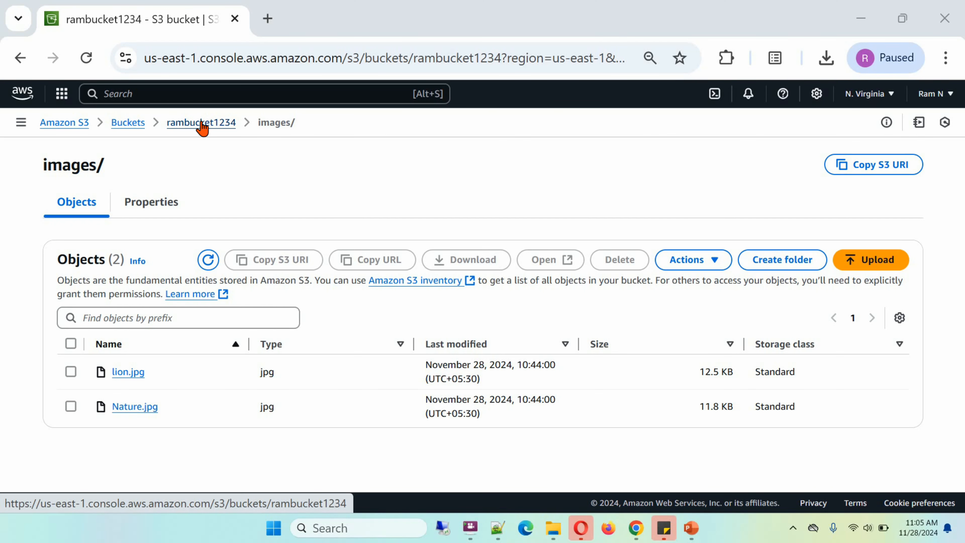
{"action": "left_click", "coordinate": [202, 122]}
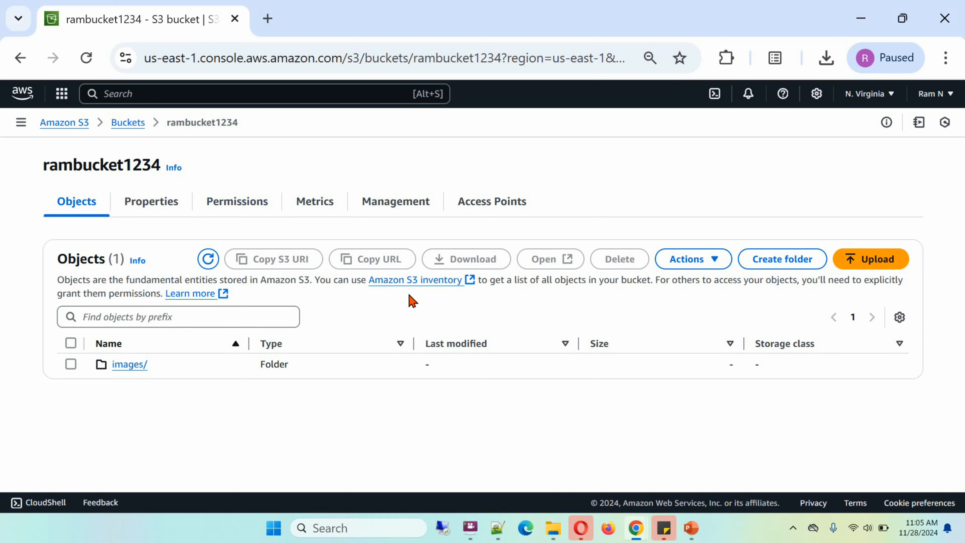
Turn off Block all public access in the permissions of rambucket1234 and save, entering "confirm" to approve the change
{"action": "left_click", "coordinate": [241, 210]}
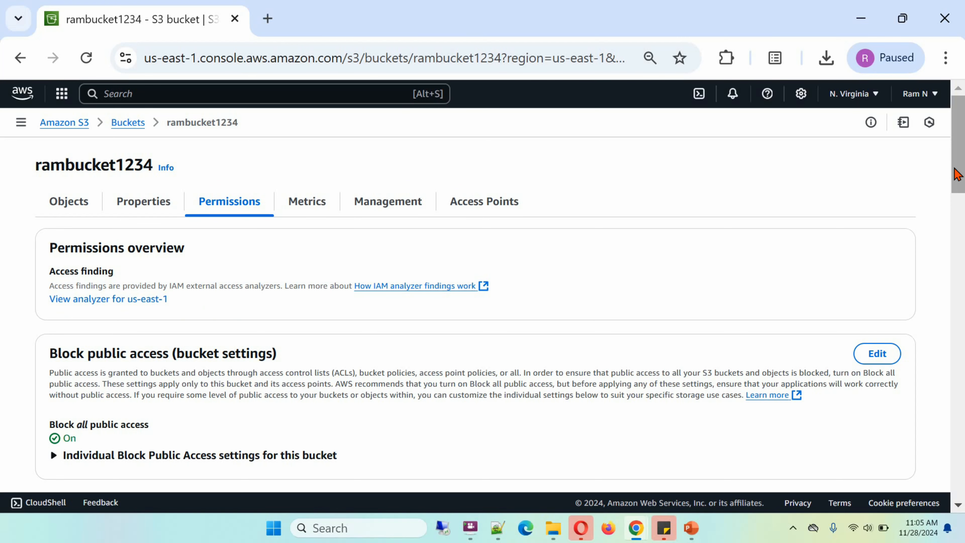
{"action": "left_click_drag", "start_coordinate": [958, 169], "coordinate": [958, 196]}
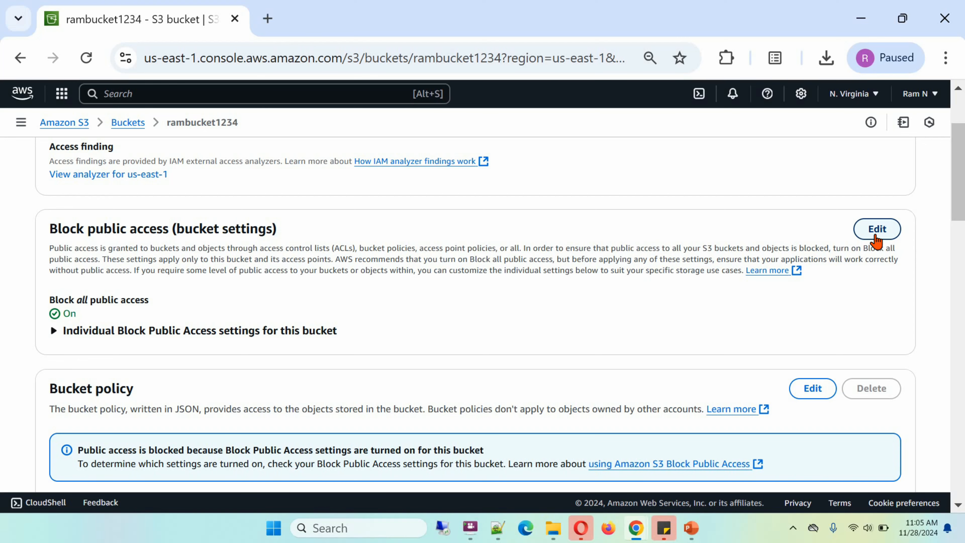
{"action": "left_click", "coordinate": [876, 241]}
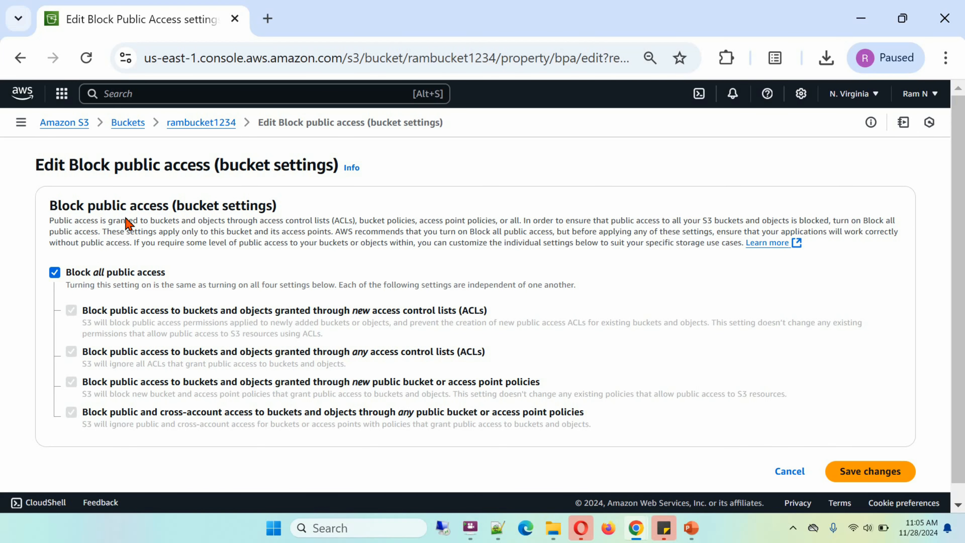
{"action": "left_click", "coordinate": [55, 273]}
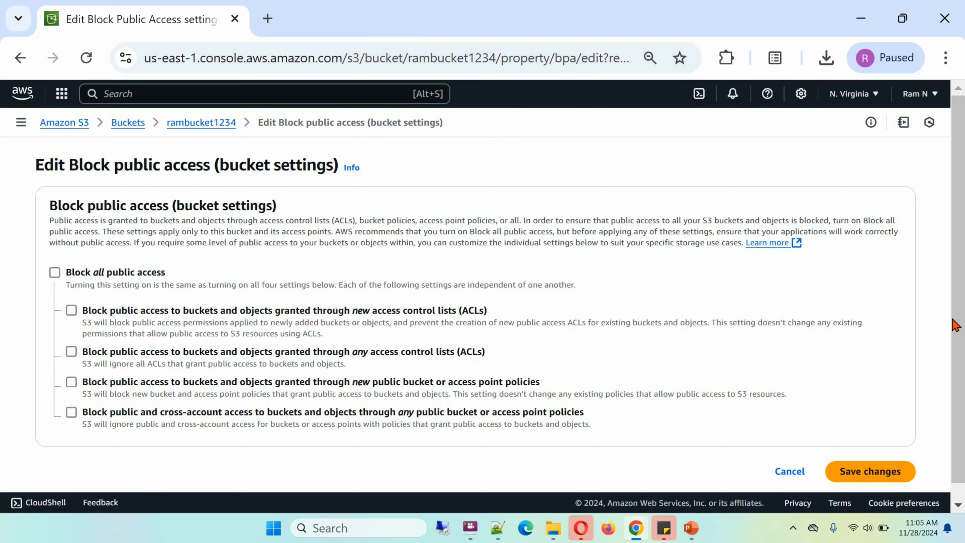
{"action": "scroll", "coordinate": [957, 322], "scroll_direction": "down", "scroll_amount": 1}
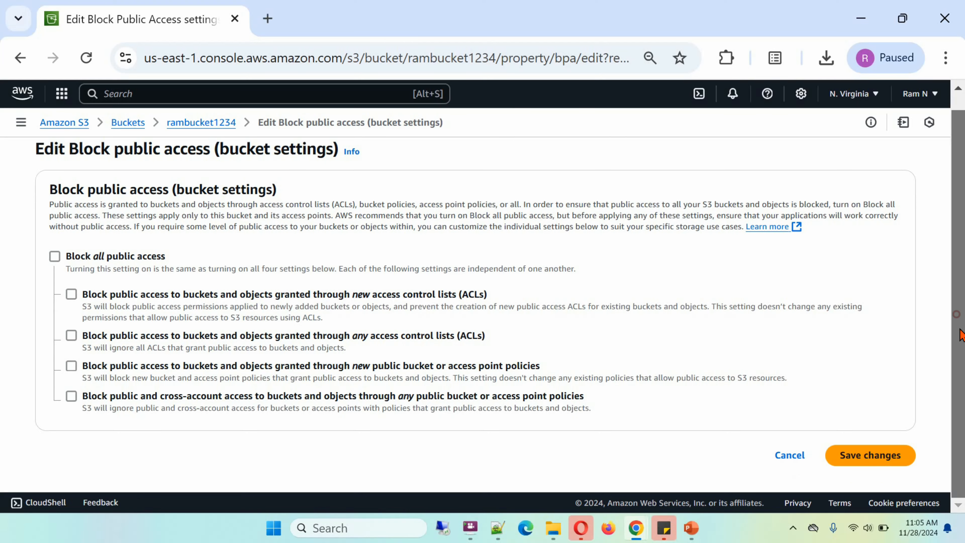
{"action": "left_click", "coordinate": [863, 465]}
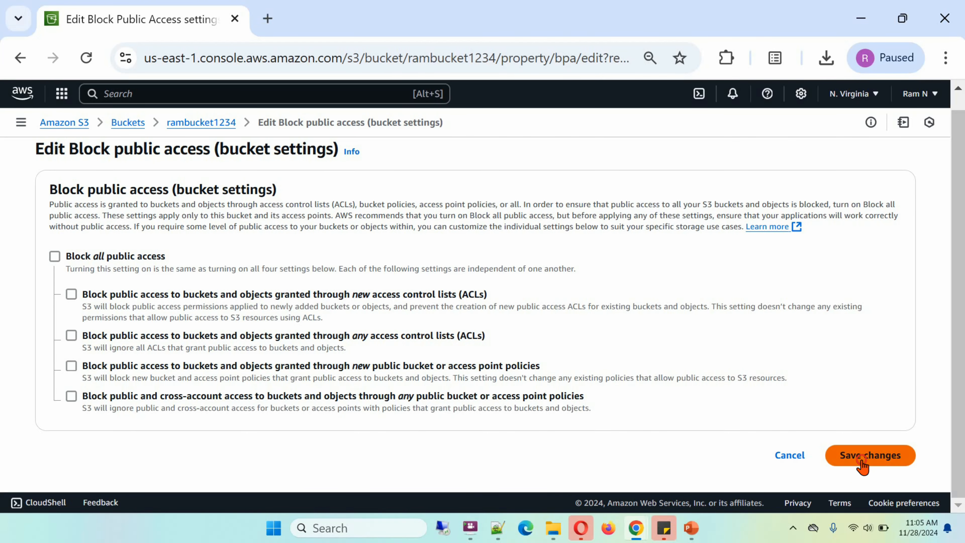
{"action": "left_click", "coordinate": [372, 335]}
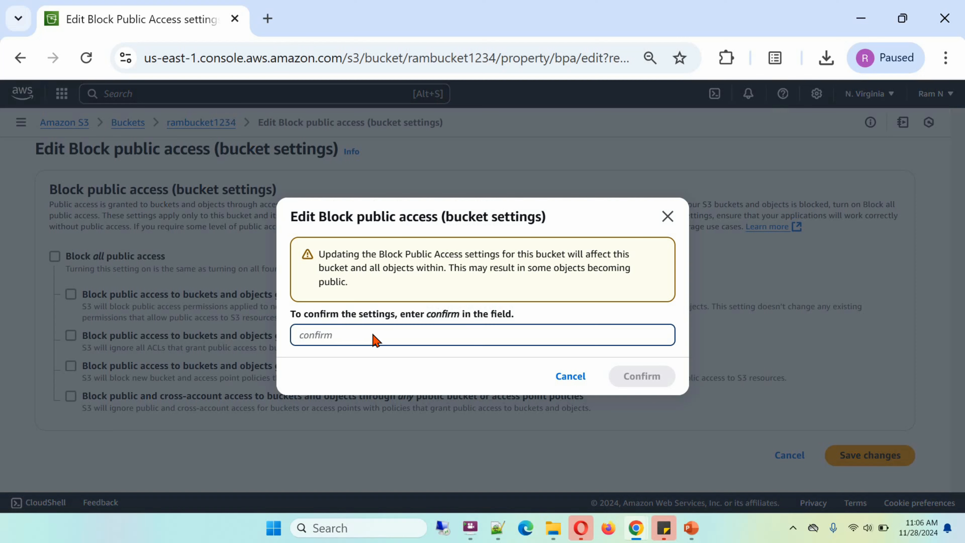
{"action": "type", "text": "confirm"}
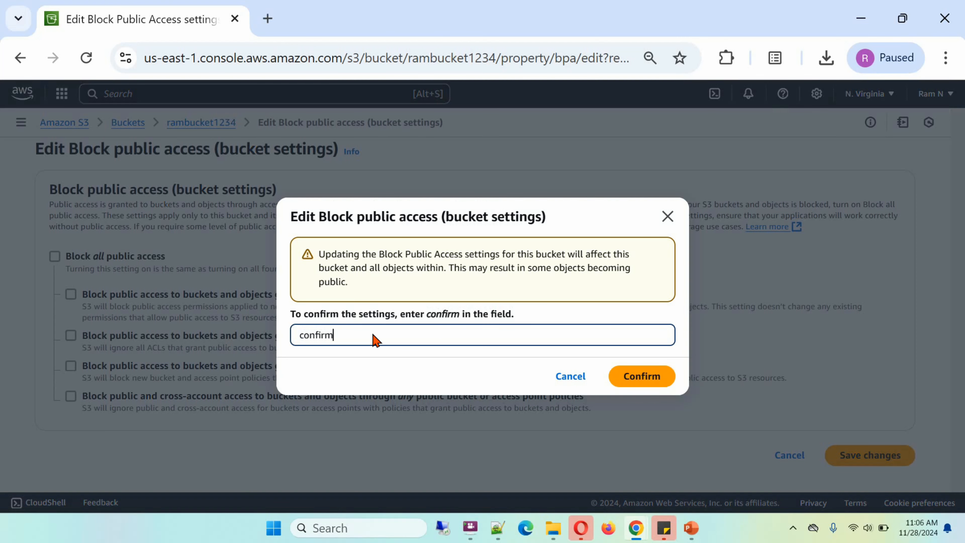
{"action": "left_click", "coordinate": [638, 380]}
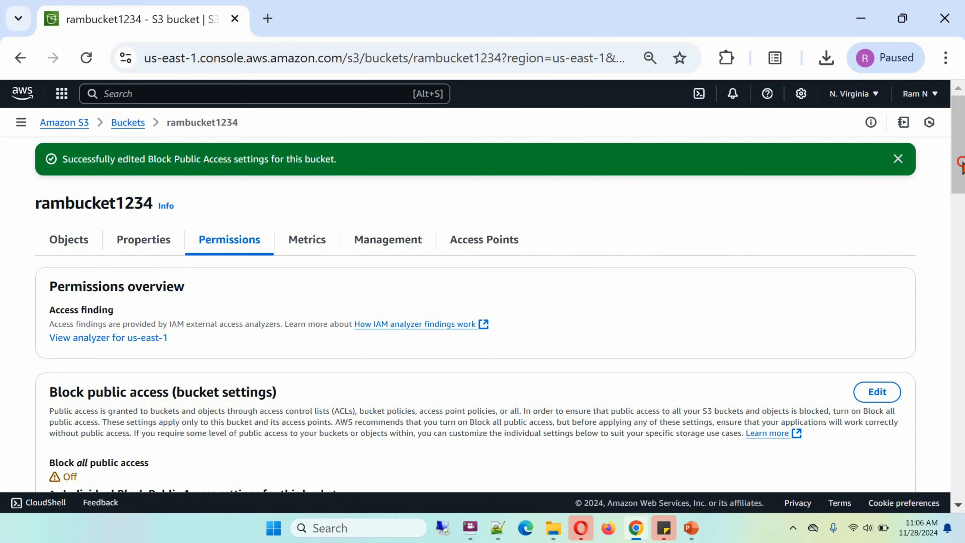
Switch to Notepad++ and copy the whole JSON bucket policy that allows s3:GetObject for everyone
{"action": "scroll", "coordinate": [962, 161], "scroll_direction": "down", "scroll_amount": 7}
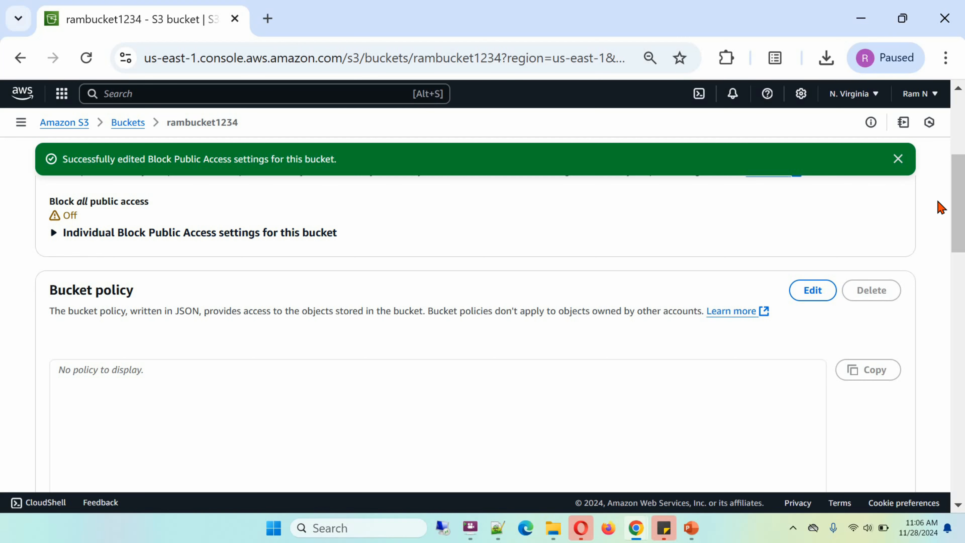
{"action": "left_click_drag", "start_coordinate": [961, 211], "coordinate": [961, 228]}
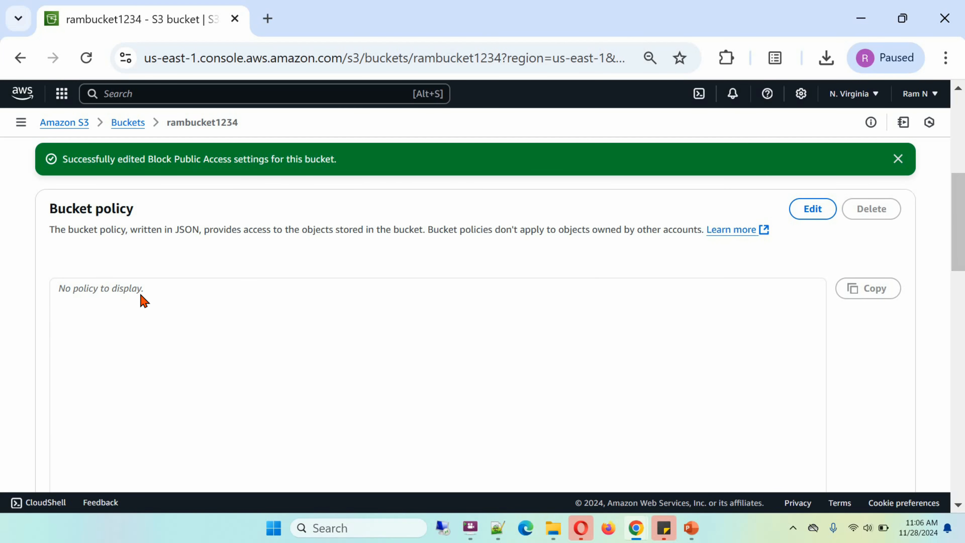
{"action": "left_click", "coordinate": [498, 530]}
{"action": "left_click", "coordinate": [59, 208]}
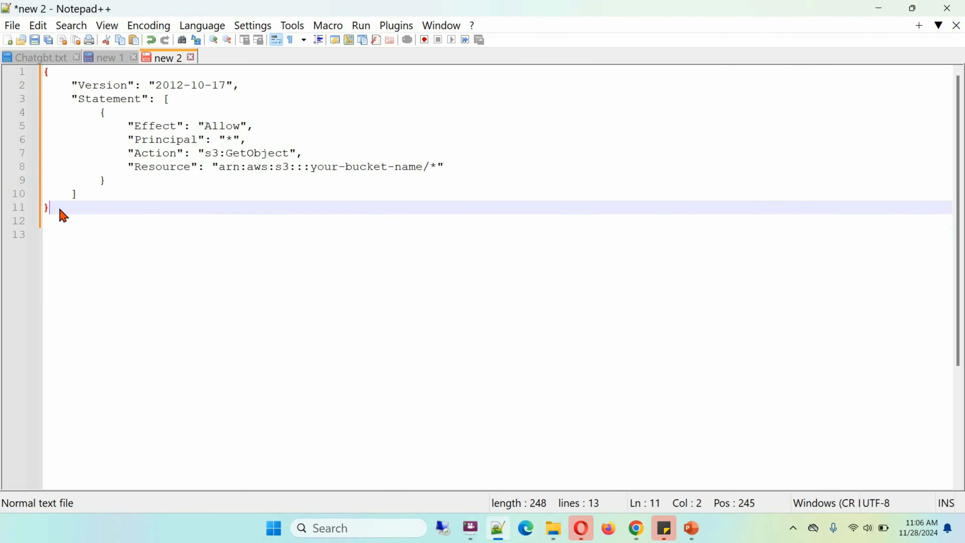
{"action": "left_click_drag", "start_coordinate": [60, 208], "coordinate": [33, 78]}
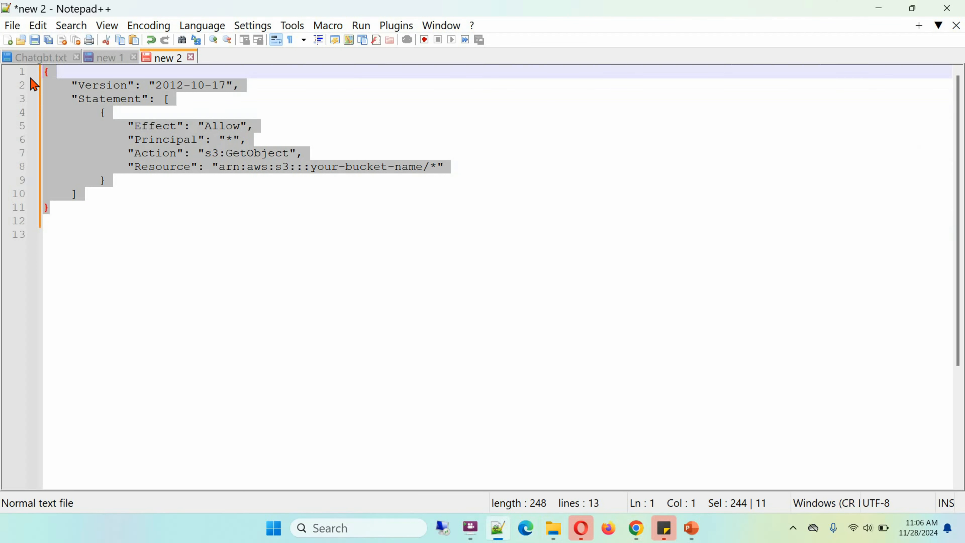
{"action": "right_click", "coordinate": [98, 102]}
{"action": "left_click", "coordinate": [127, 125]}
Return to the S3 console in Chrome, open the bucket policy for editing and paste the copied JSON
{"action": "key", "text": "alt+Tab"}
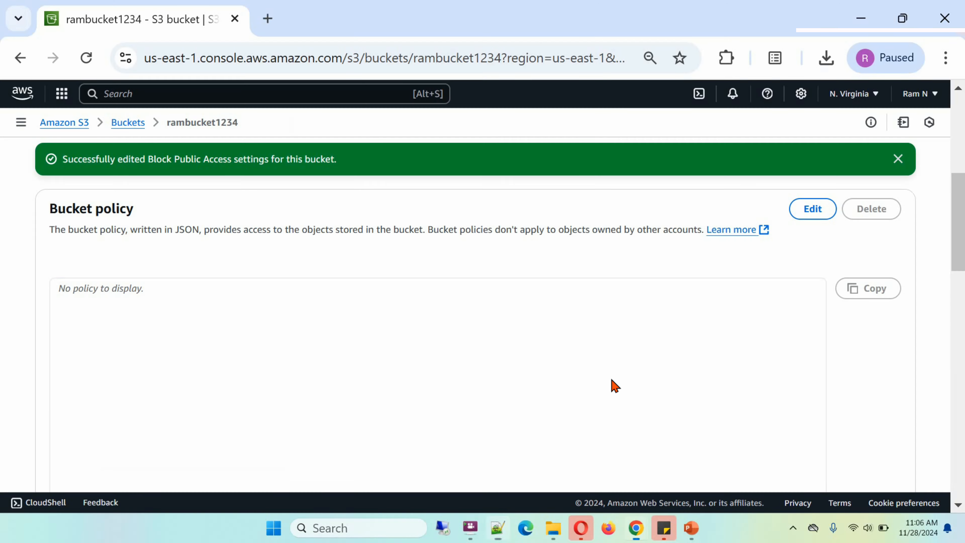
{"action": "left_click", "coordinate": [319, 338]}
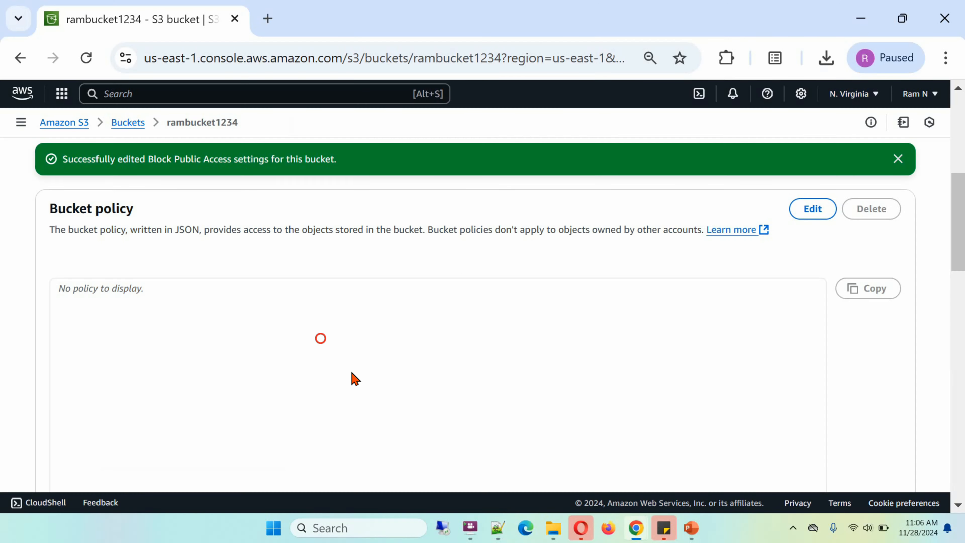
{"action": "left_click", "coordinate": [812, 209]}
{"action": "key", "text": "ctrl+v"}
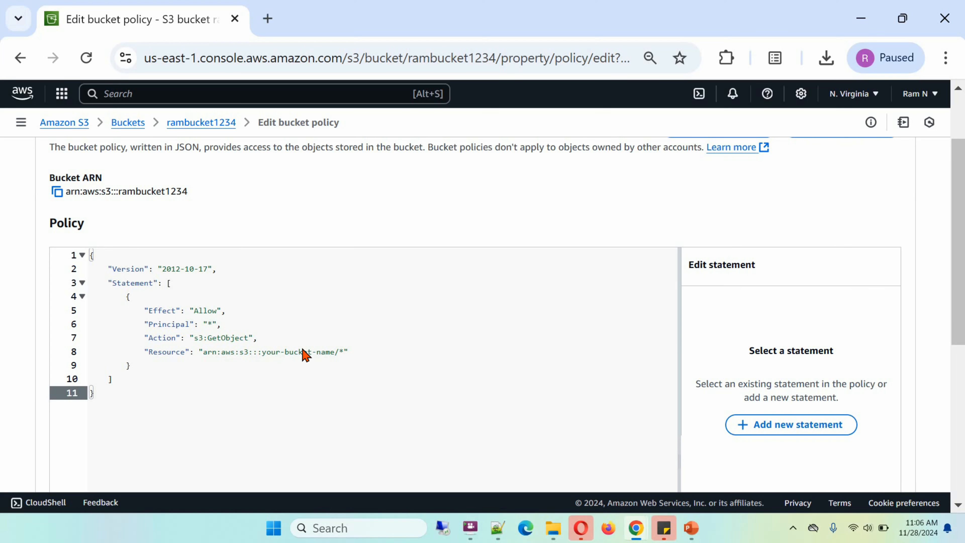
Replace the your-bucket-name placeholder in the policy's Resource ARN with rambucket1234
{"action": "left_click", "coordinate": [339, 353]}
{"action": "key", "text": "BackSpace"}
{"action": "key", "text": "BackSpace"}
{"action": "key", "text": "BackSpace"}
{"action": "key", "text": "BackSpace"}
{"action": "key", "text": "BackSpace"}
{"action": "key", "text": "BackSpace"}
{"action": "key", "text": "BackSpace"}
{"action": "key", "text": "BackSpace"}
{"action": "key", "text": "BackSpace"}
{"action": "key", "text": "BackSpace"}
{"action": "key", "text": "BackSpace"}
{"action": "key", "text": "BackSpace"}
{"action": "key", "text": "BackSpace"}
{"action": "key", "text": "BackSpace"}
{"action": "key", "text": "BackSpace"}
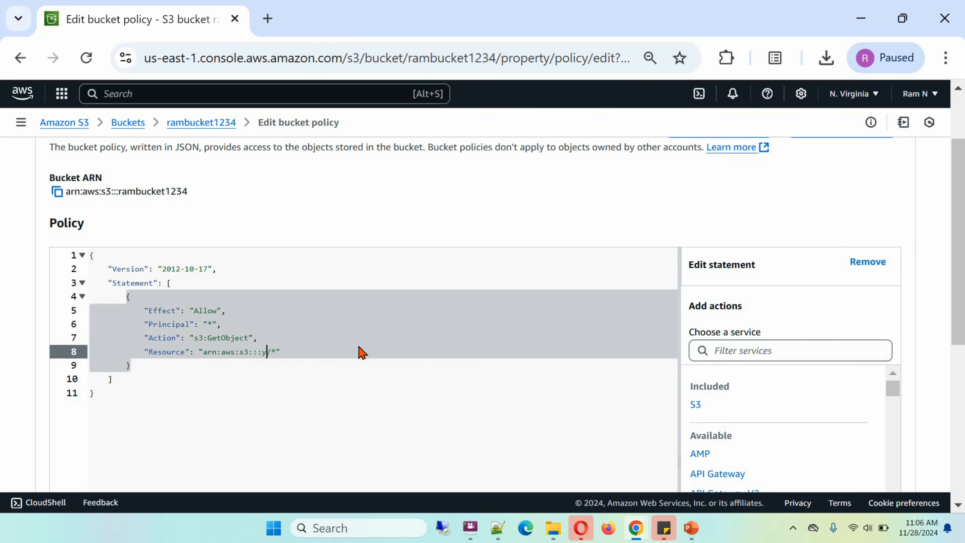
{"action": "type", "text": "rambucket1234"}
{"action": "key", "text": "ctrl+End"}
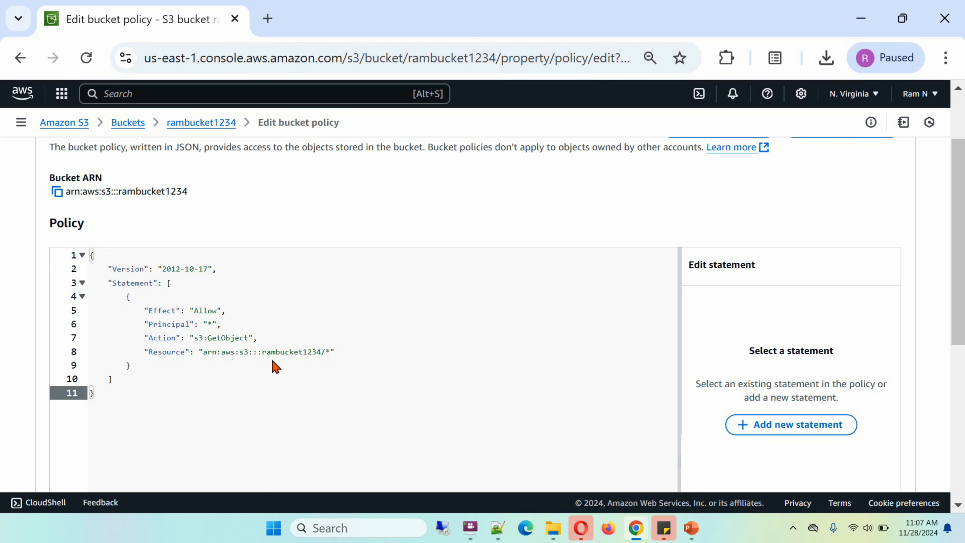
Save the edited bucket policy for rambucket1234, review the saved JSON and dismiss the success notice
{"action": "left_click_drag", "start_coordinate": [957, 306], "coordinate": [963, 453]}
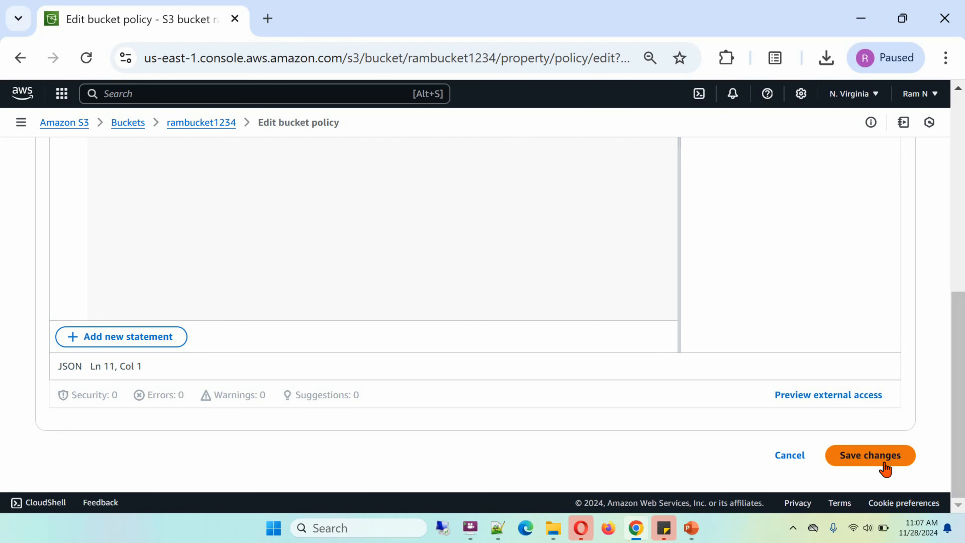
{"action": "left_click", "coordinate": [870, 455]}
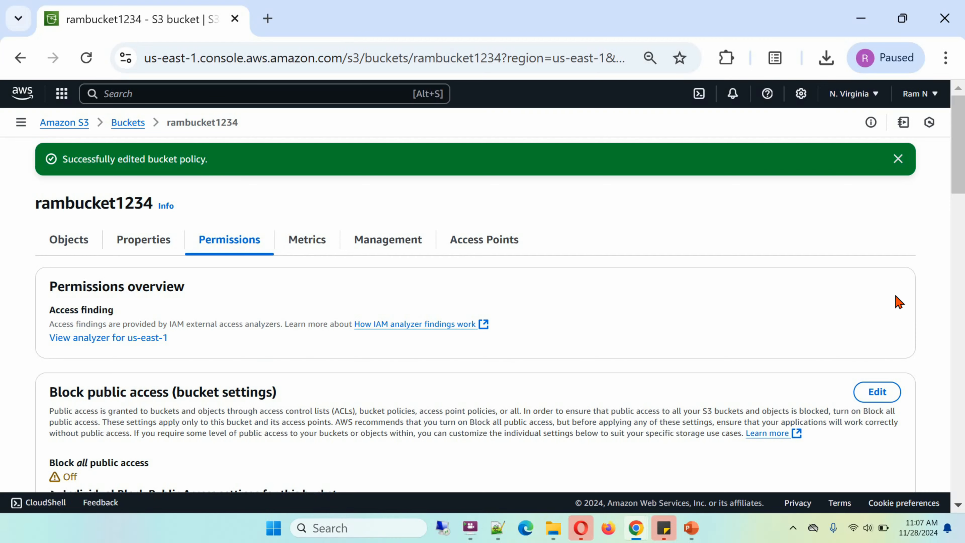
{"action": "left_click_drag", "start_coordinate": [960, 152], "coordinate": [963, 228]}
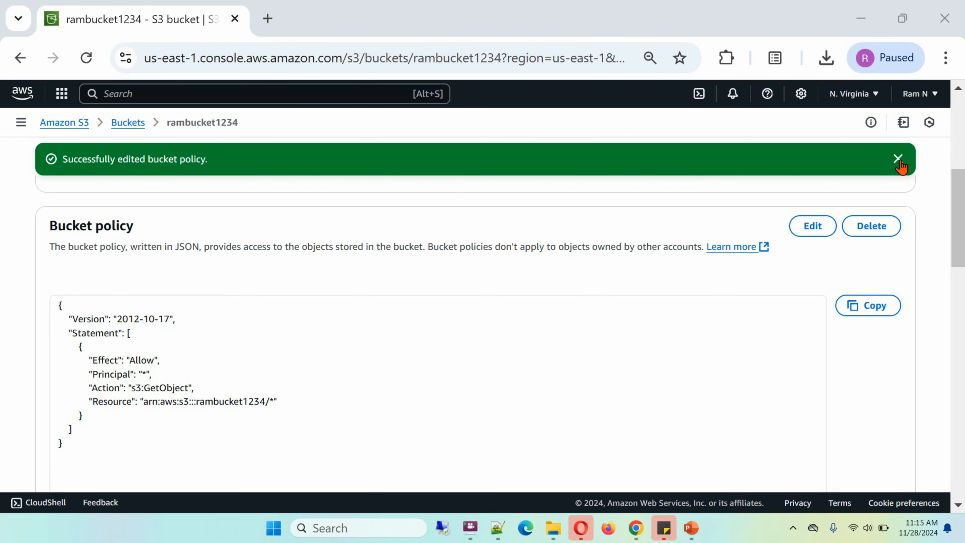
{"action": "left_click", "coordinate": [898, 159]}
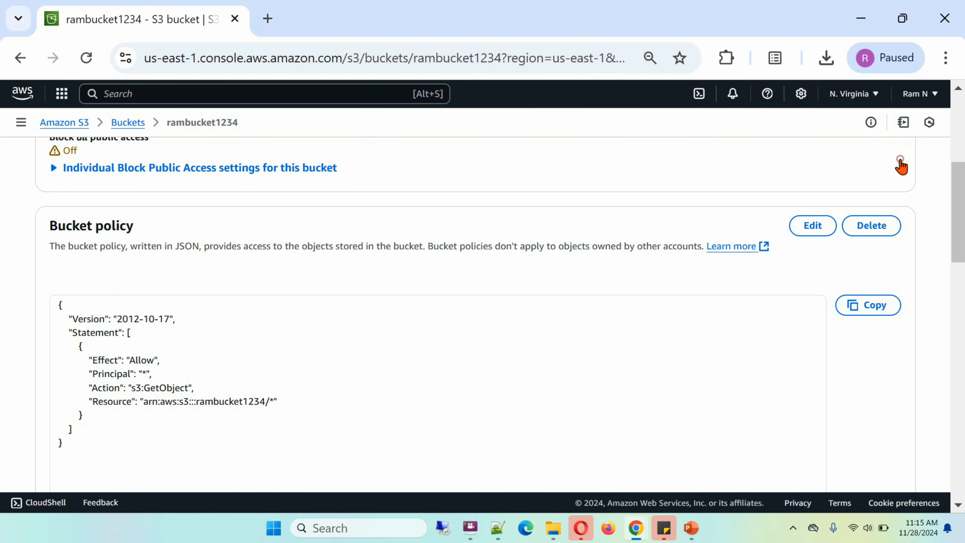
Open lion.jpg in the images folder of rambucket1234, view its object URL in a new tab and close that tab
{"action": "left_click", "coordinate": [128, 122]}
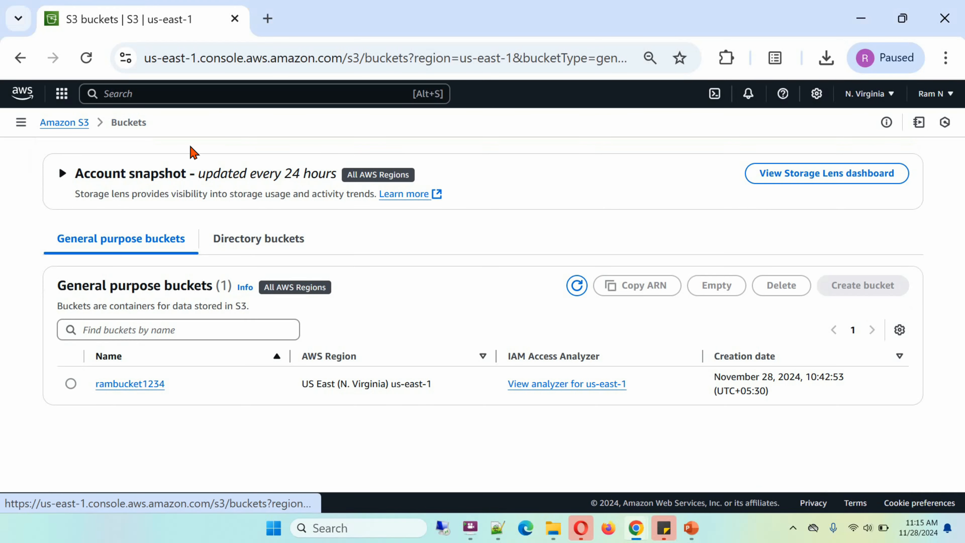
{"action": "left_click", "coordinate": [146, 385]}
{"action": "left_click", "coordinate": [137, 365]}
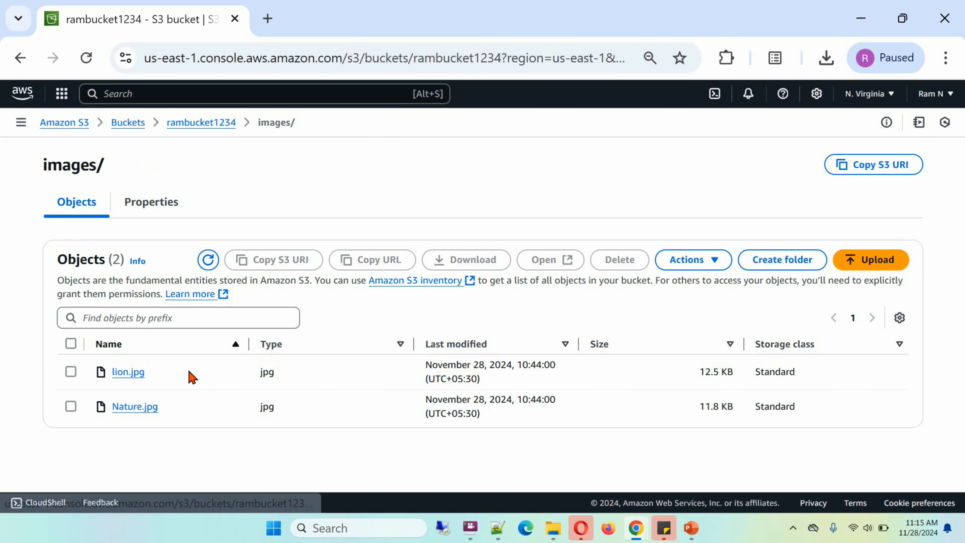
{"action": "left_click", "coordinate": [128, 372]}
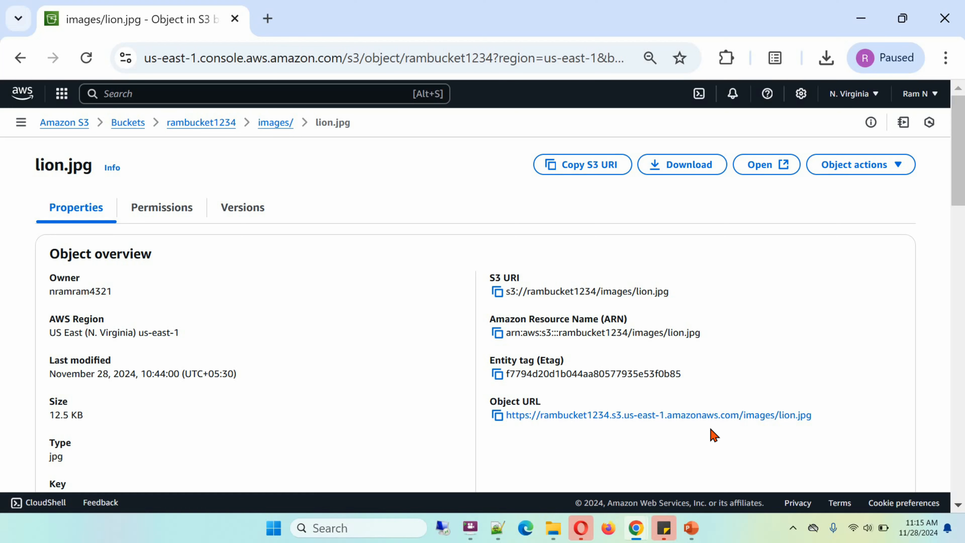
{"action": "right_click", "coordinate": [639, 414]}
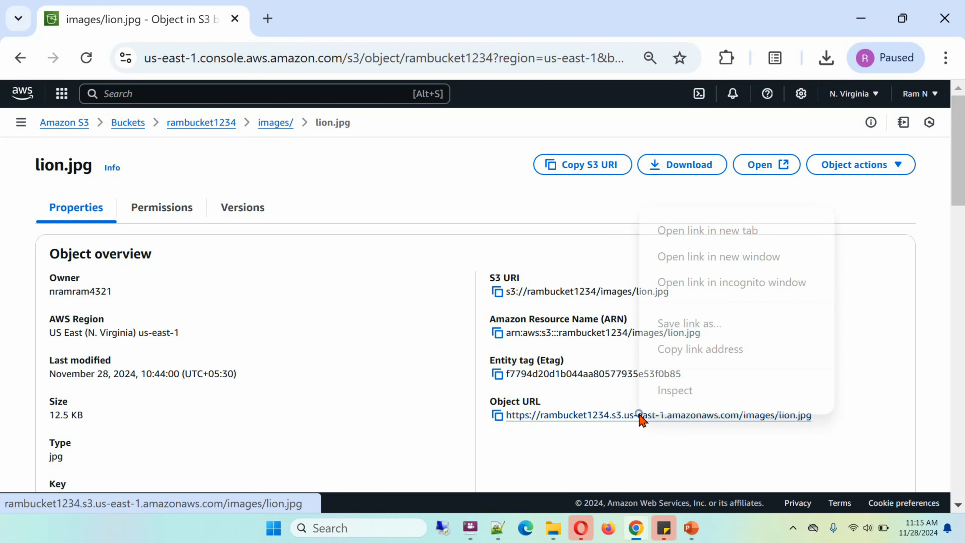
{"action": "left_click", "coordinate": [702, 232]}
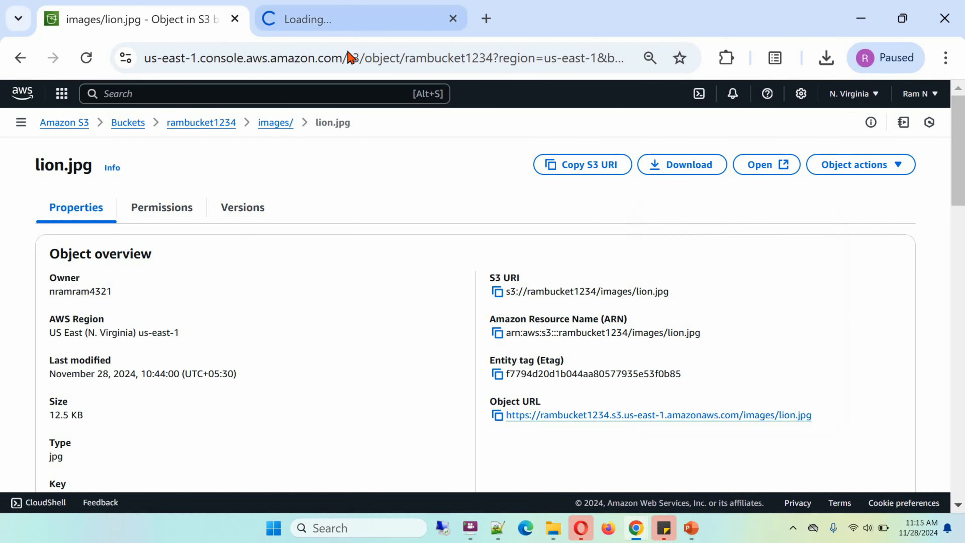
{"action": "left_click", "coordinate": [319, 17]}
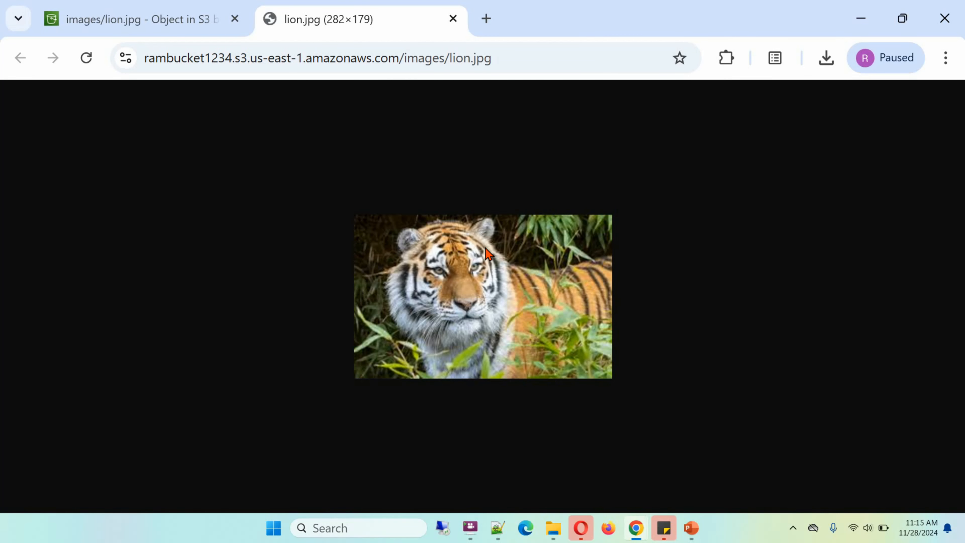
{"action": "left_click", "coordinate": [453, 19]}
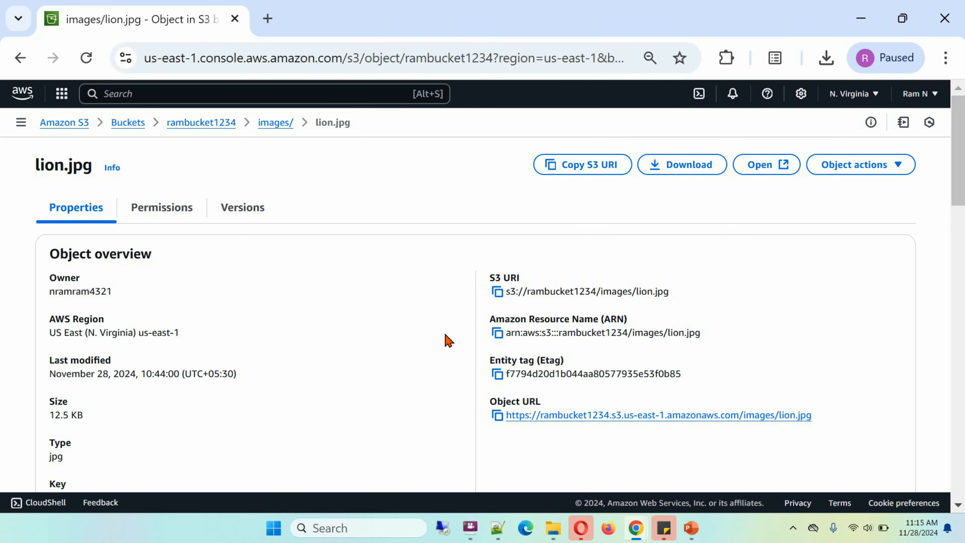
Open Nature.jpg from the images folder, view its object URL in a new tab and close that tab
{"action": "left_click", "coordinate": [279, 125]}
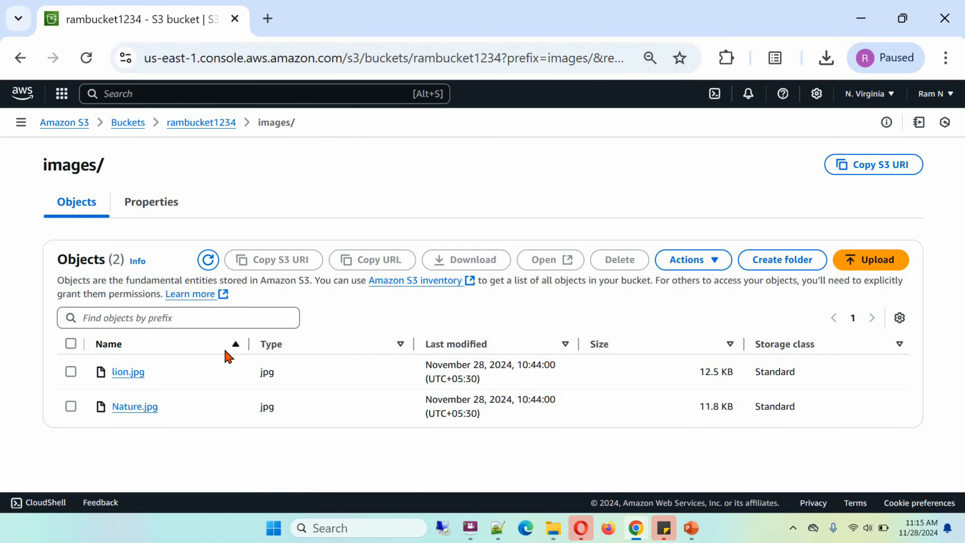
{"action": "left_click", "coordinate": [146, 407]}
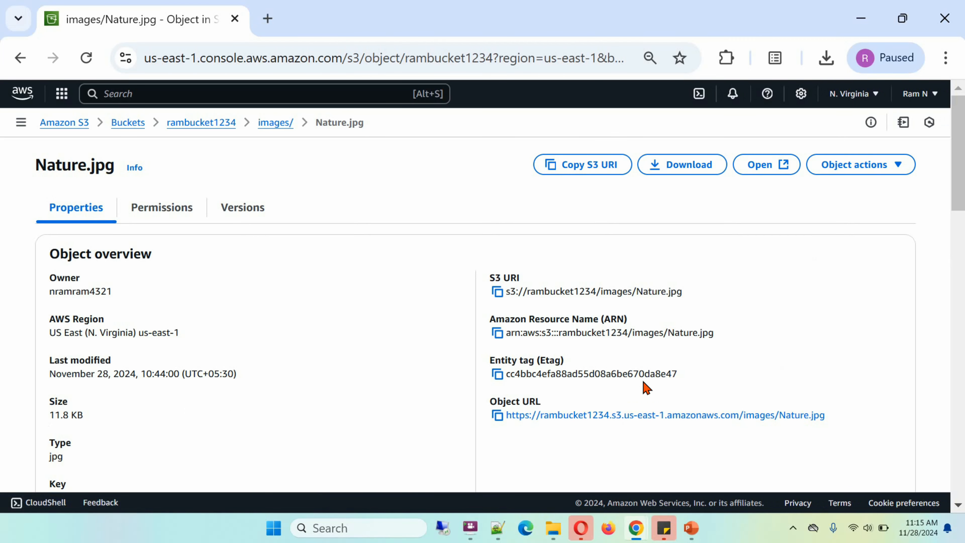
{"action": "right_click", "coordinate": [605, 416]}
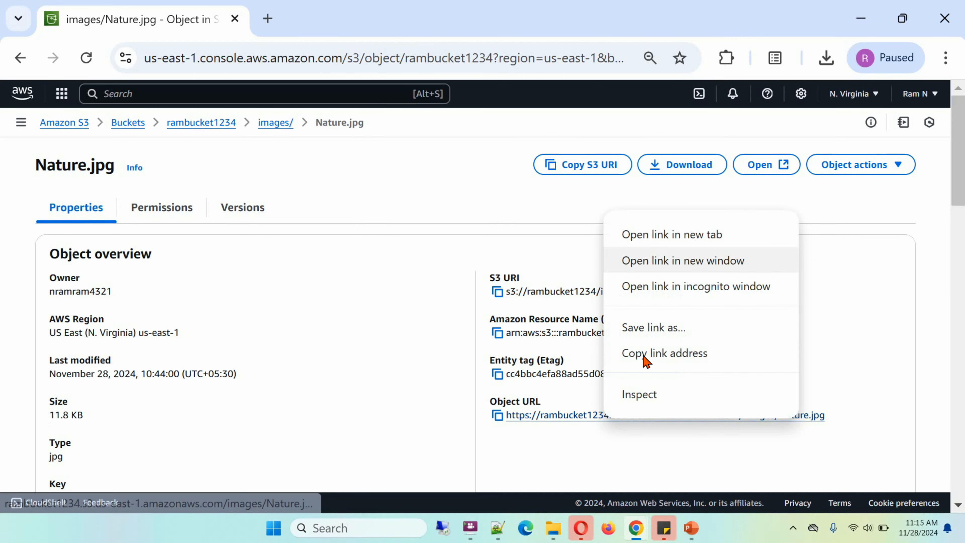
{"action": "left_click", "coordinate": [668, 235]}
{"action": "left_click", "coordinate": [360, 23]}
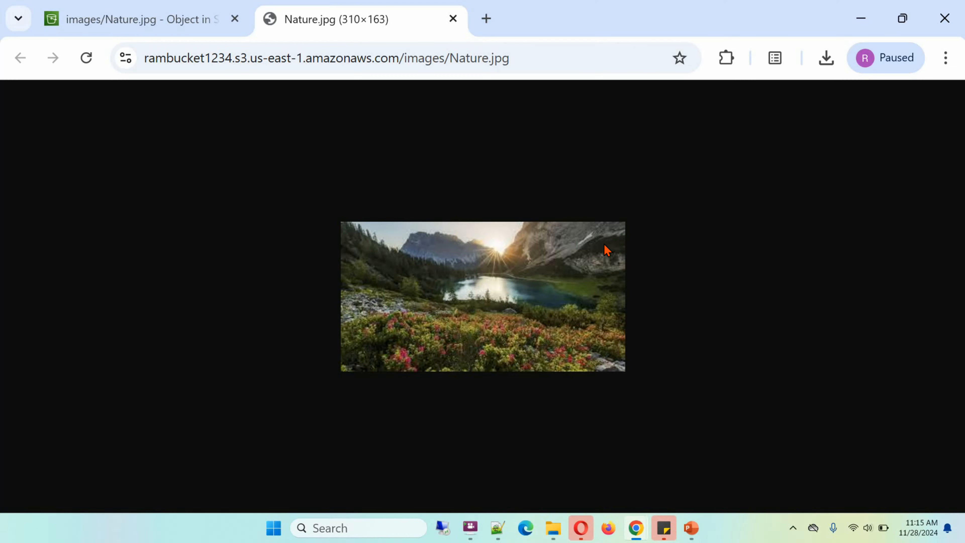
{"action": "left_click", "coordinate": [453, 19]}
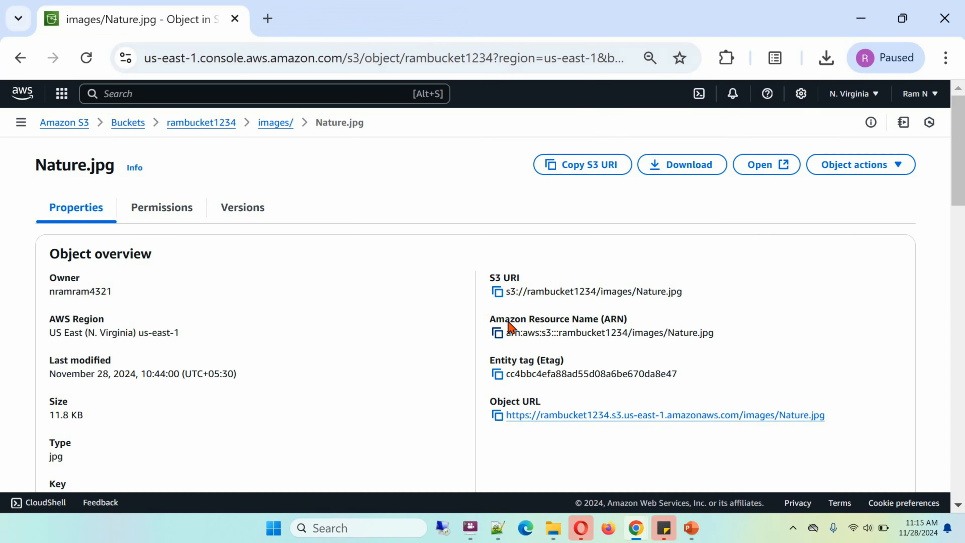
Download Nature.jpg, open the downloaded file just once in Photos and close the viewer
{"action": "left_click", "coordinate": [677, 173]}
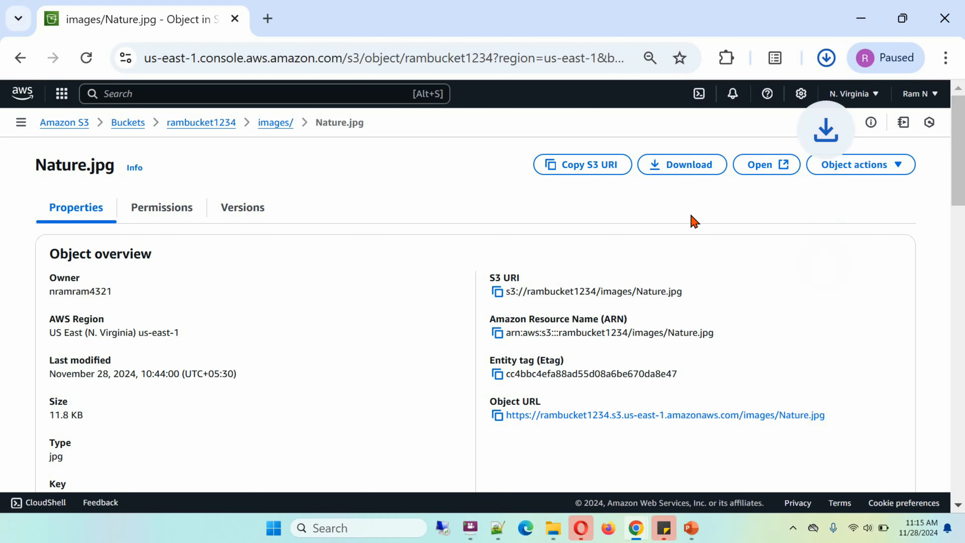
{"action": "left_click", "coordinate": [827, 61]}
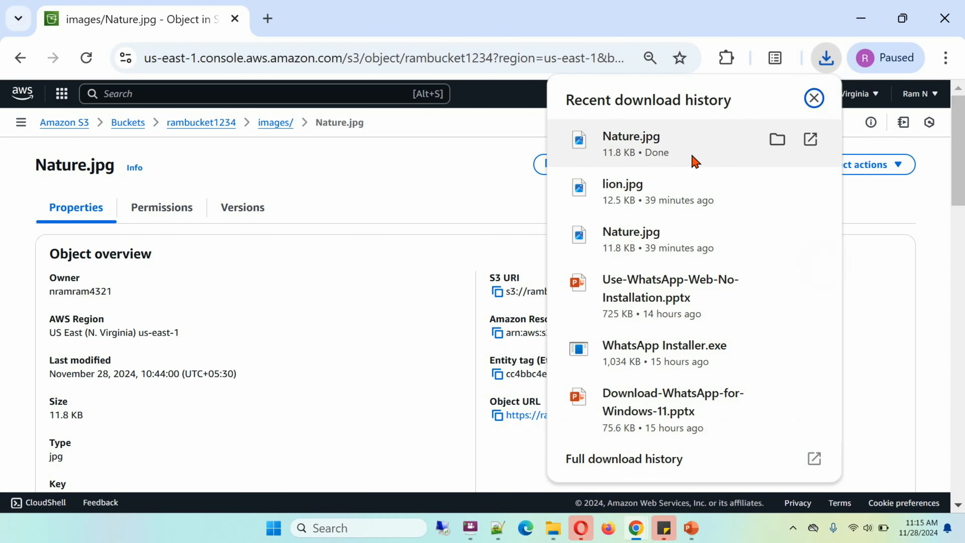
{"action": "left_click", "coordinate": [647, 150]}
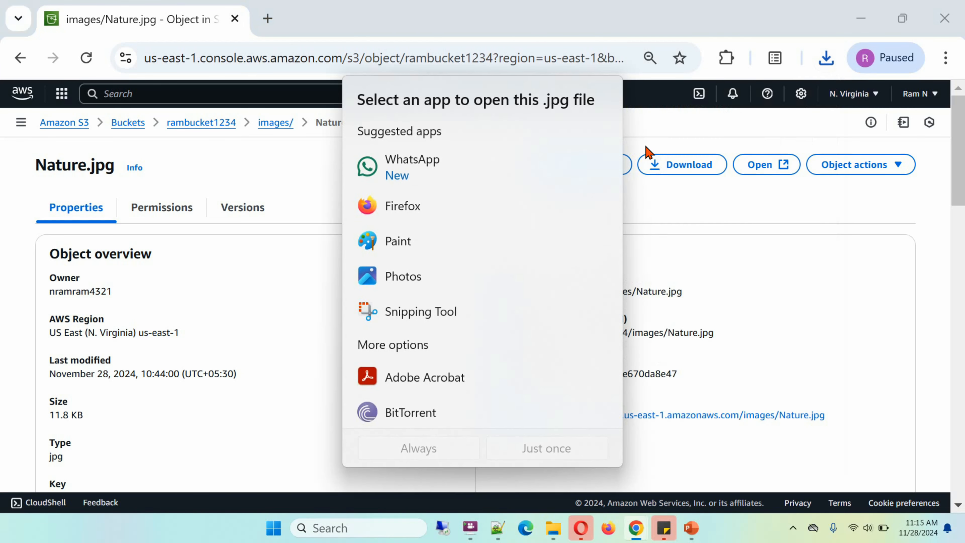
{"action": "left_click", "coordinate": [518, 448]}
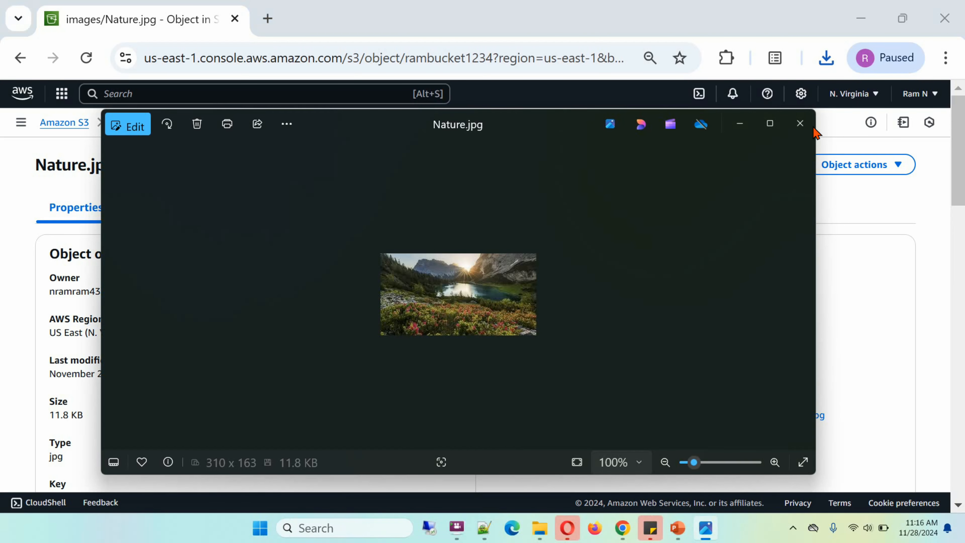
{"action": "left_click", "coordinate": [800, 124]}
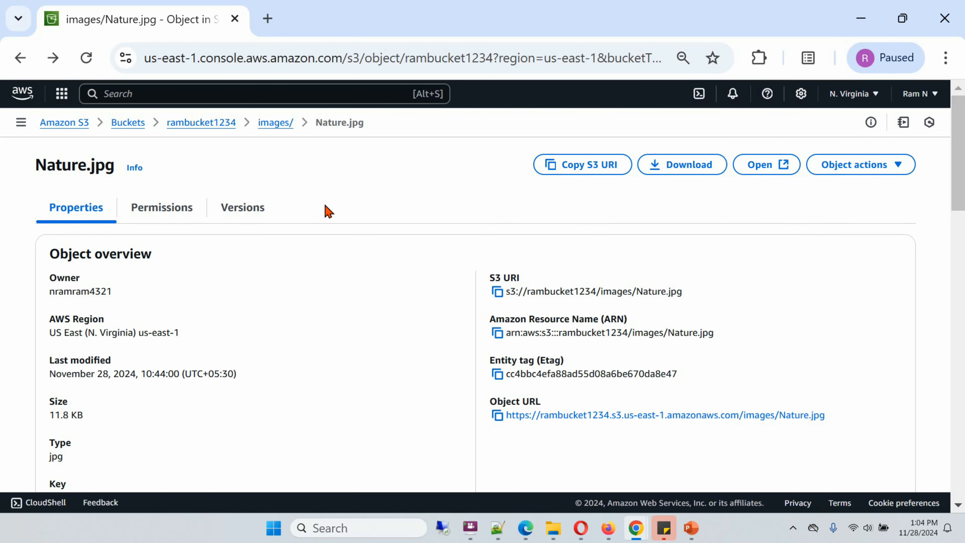
Turn on Block all public access in the permissions of rambucket1234 and save, entering "confirm" to approve the change
{"action": "left_click", "coordinate": [205, 122]}
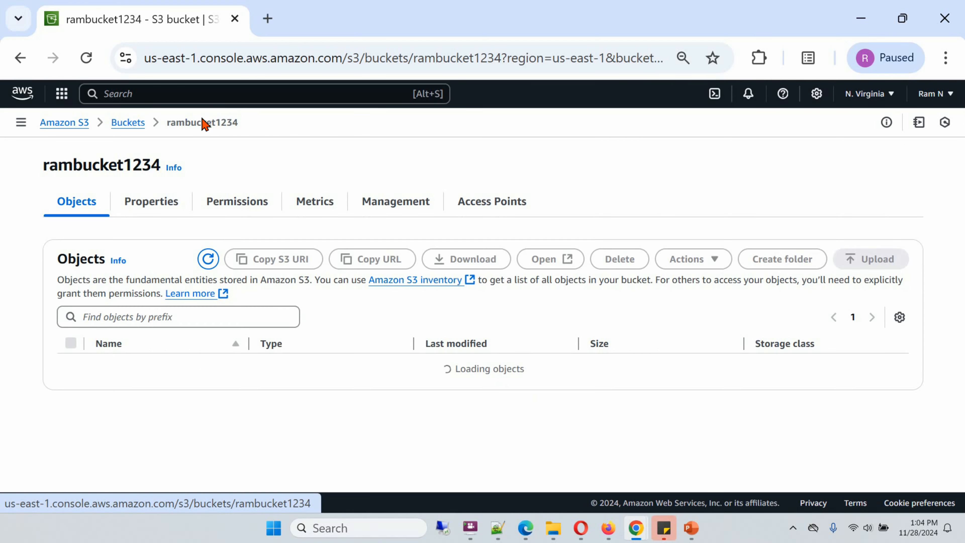
{"action": "left_click", "coordinate": [246, 203]}
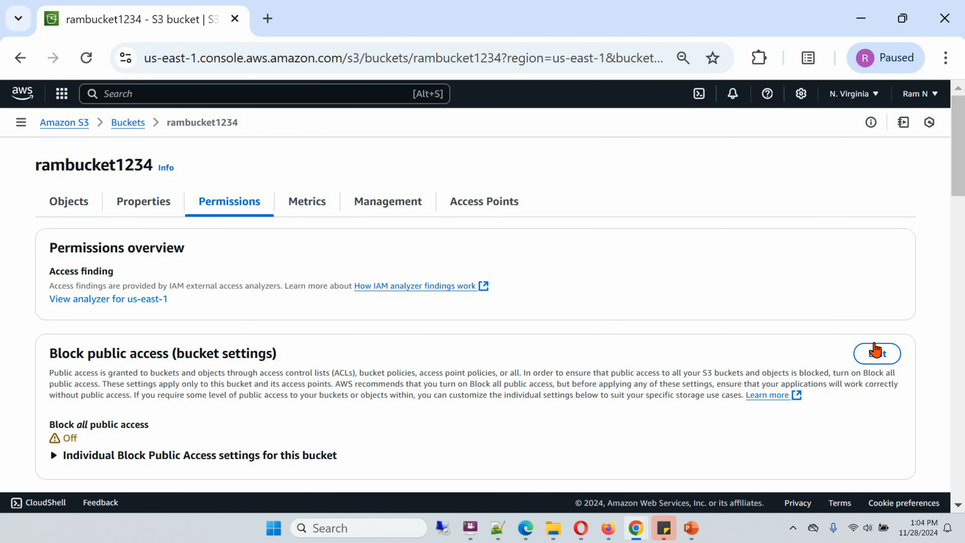
{"action": "left_click", "coordinate": [876, 352]}
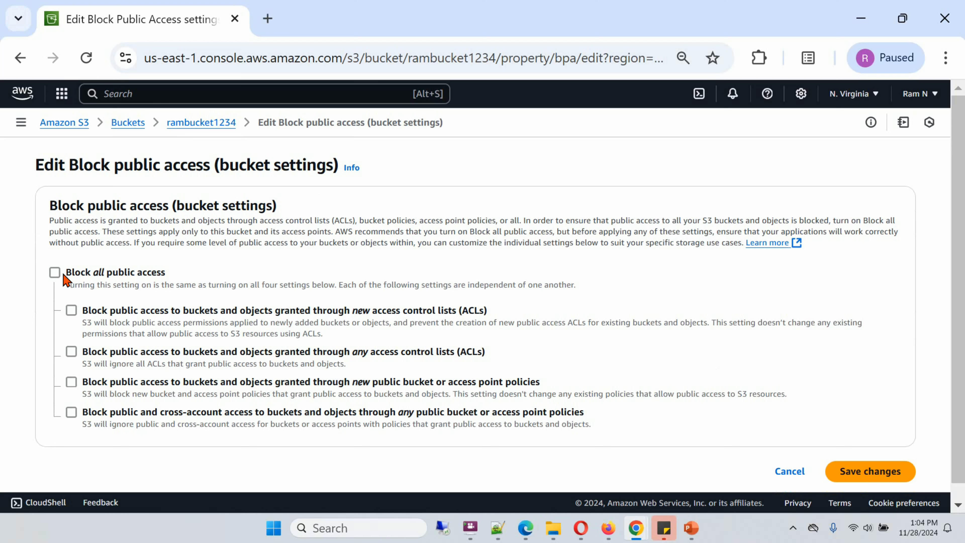
{"action": "left_click", "coordinate": [56, 273]}
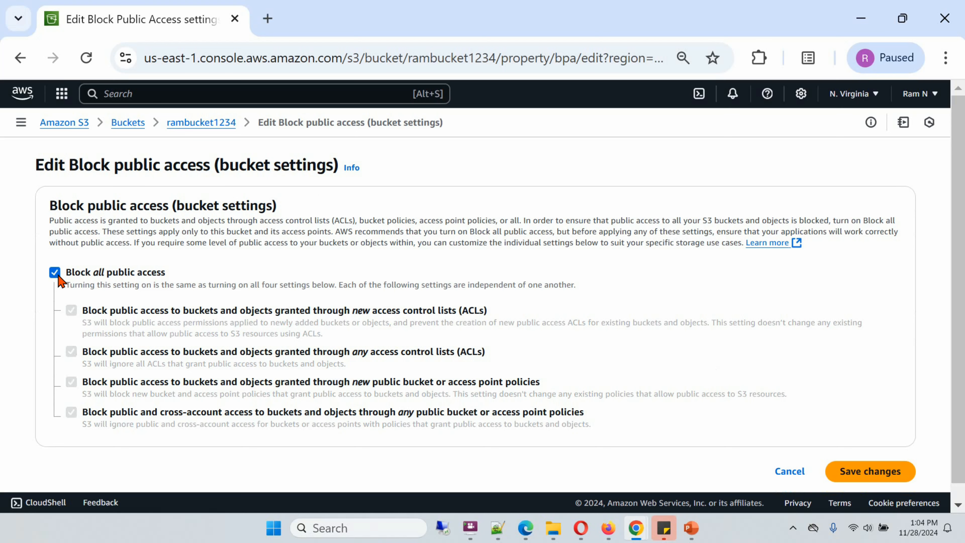
{"action": "scroll", "coordinate": [705, 308], "scroll_direction": "down", "scroll_amount": 1}
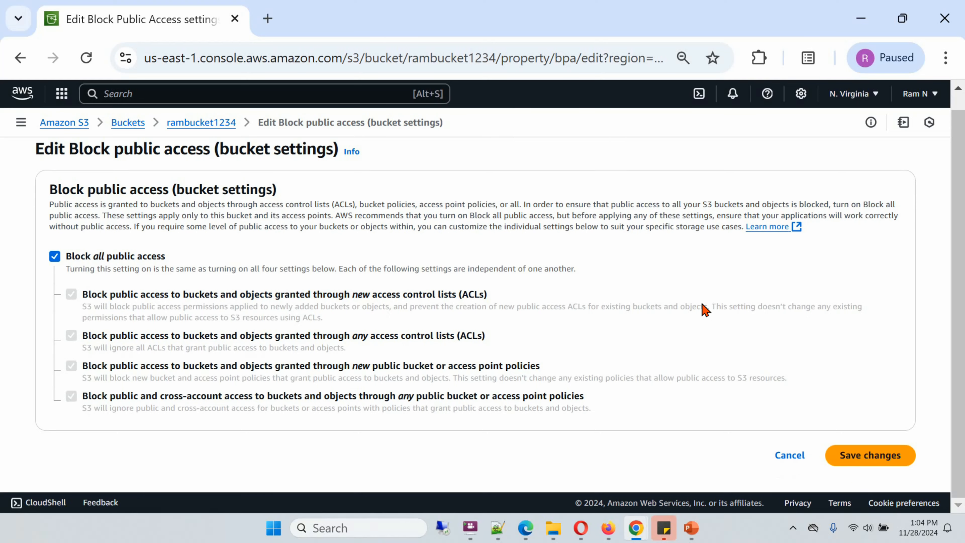
{"action": "left_click", "coordinate": [878, 461]}
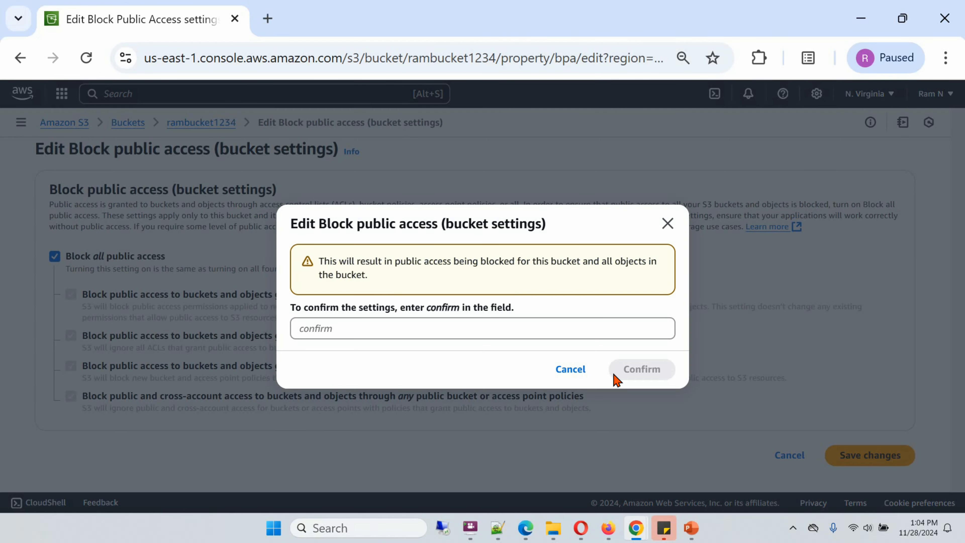
{"action": "left_click", "coordinate": [404, 329]}
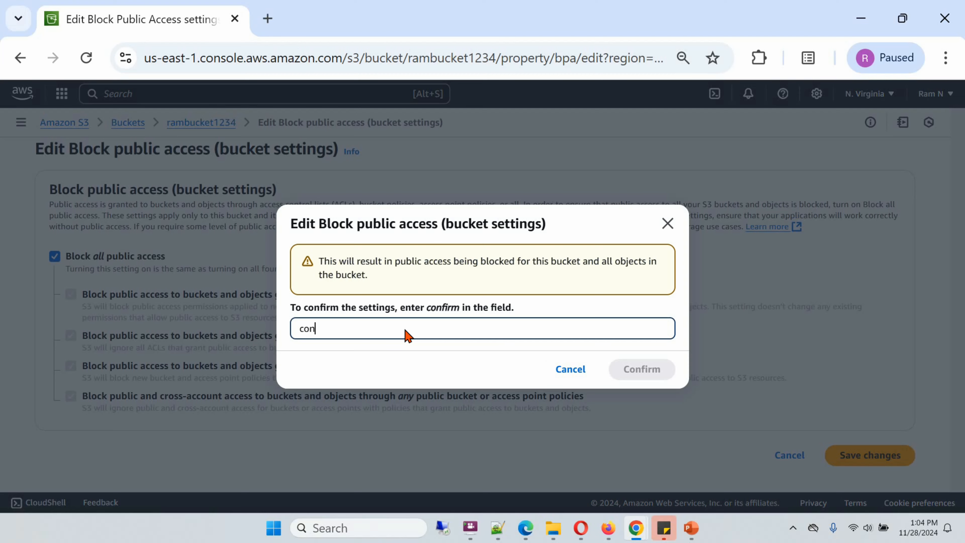
{"action": "type", "text": "confirm"}
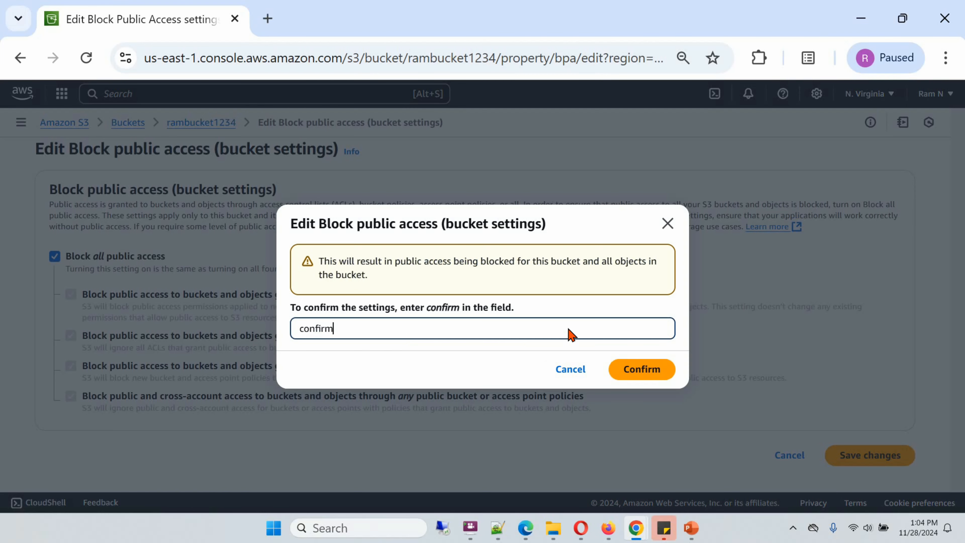
{"action": "left_click", "coordinate": [632, 372]}
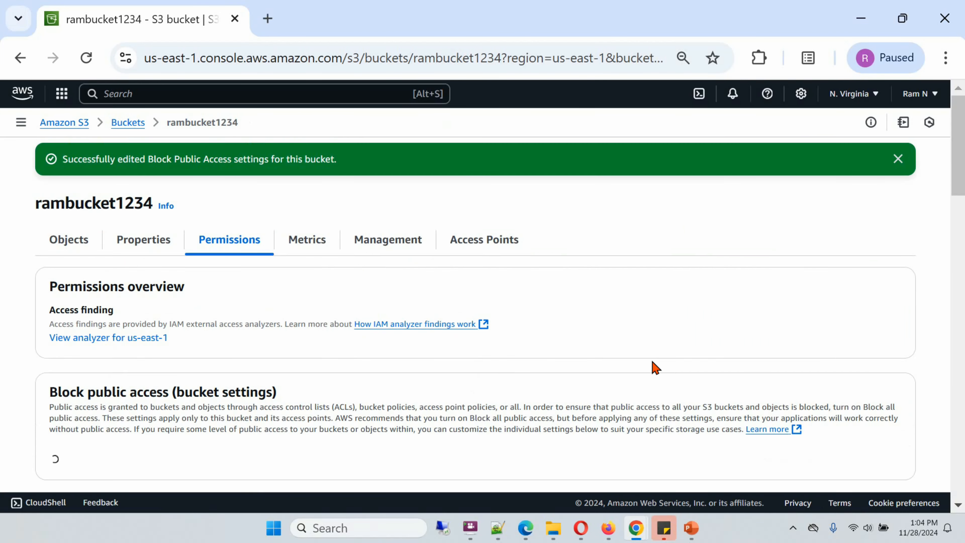
Delete the bucket policy of rambucket1234, entering "delete" to approve it, and dismiss both success notices
{"action": "scroll", "coordinate": [647, 363], "scroll_direction": "down", "scroll_amount": 10}
{"action": "scroll", "coordinate": [639, 340], "scroll_direction": "up", "scroll_amount": 5}
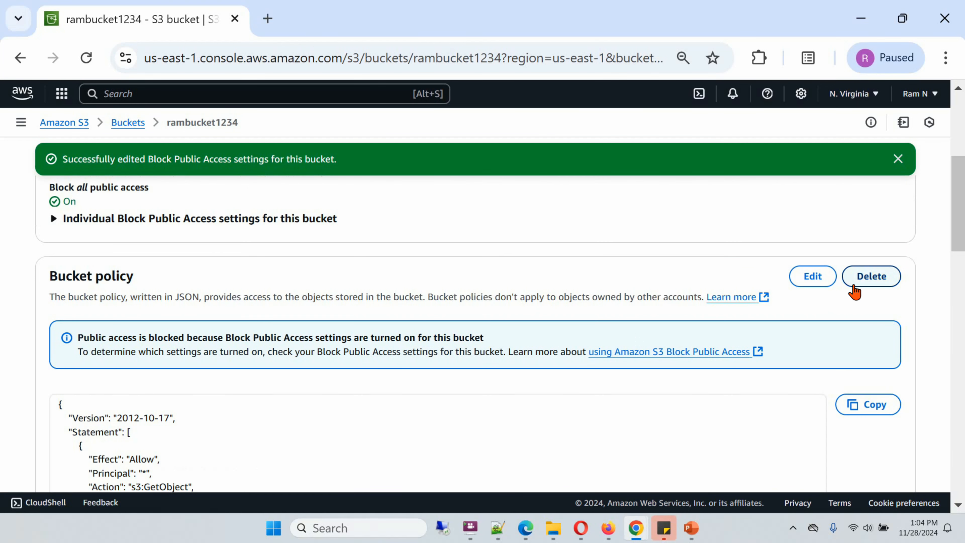
{"action": "left_click", "coordinate": [862, 283]}
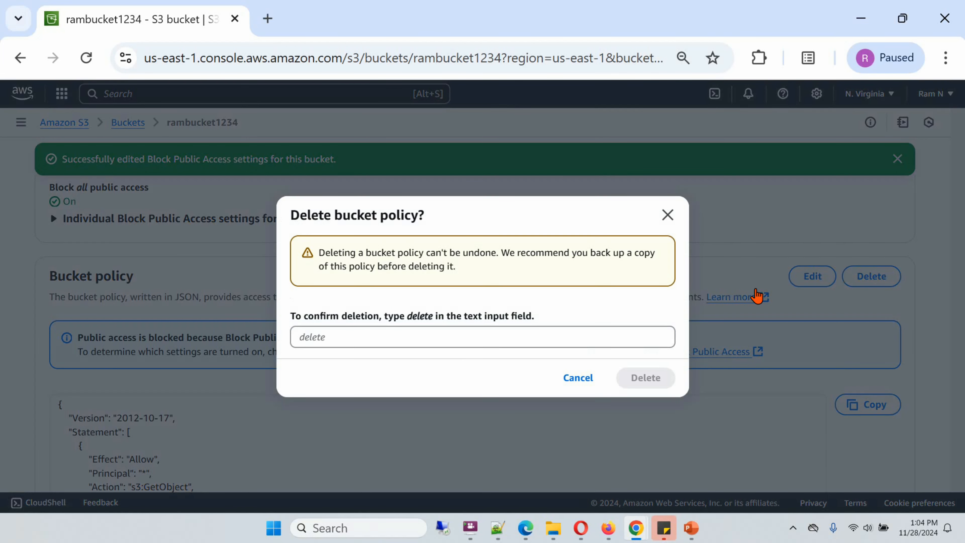
{"action": "left_click", "coordinate": [422, 343]}
{"action": "type", "text": "delete"}
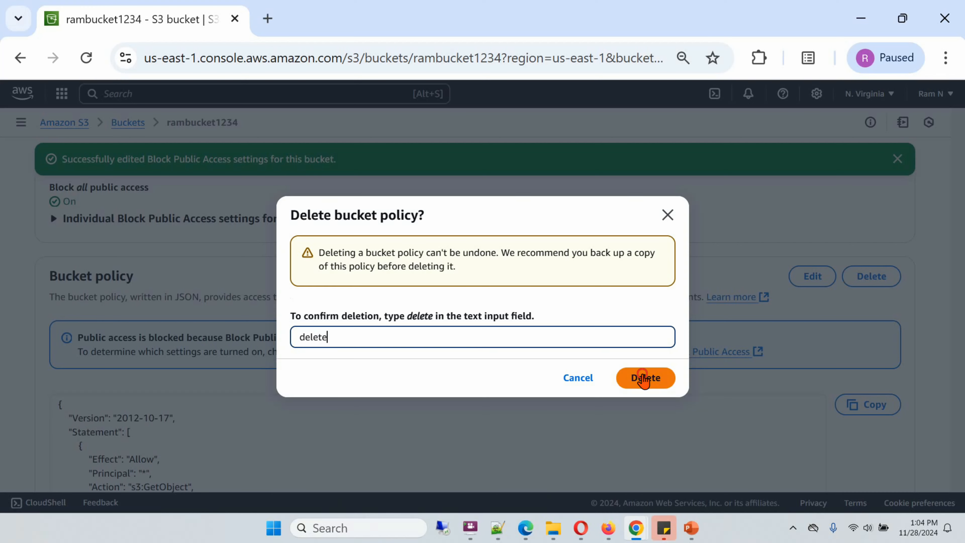
{"action": "left_click", "coordinate": [642, 378]}
{"action": "scroll", "coordinate": [652, 353], "scroll_direction": "up", "scroll_amount": 5}
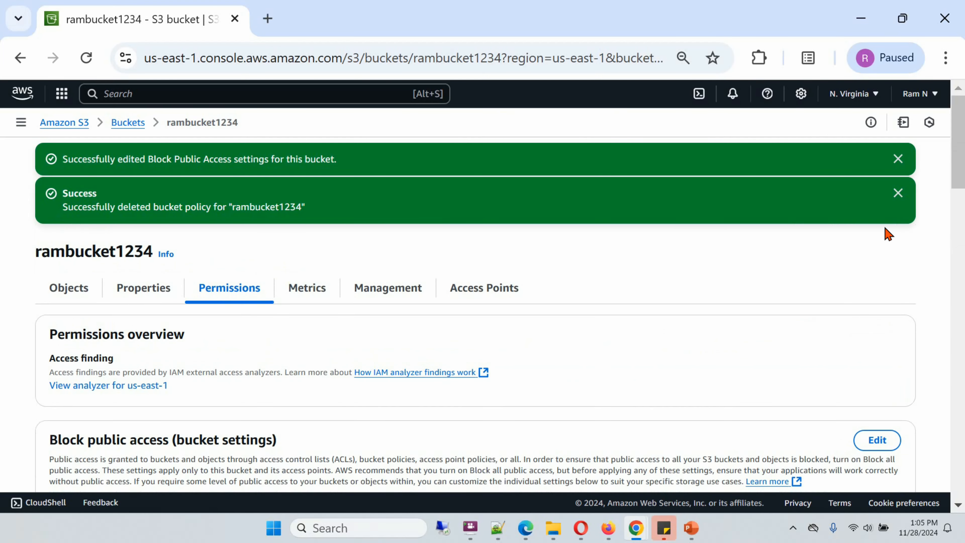
{"action": "left_click", "coordinate": [898, 193]}
{"action": "left_click", "coordinate": [897, 158]}
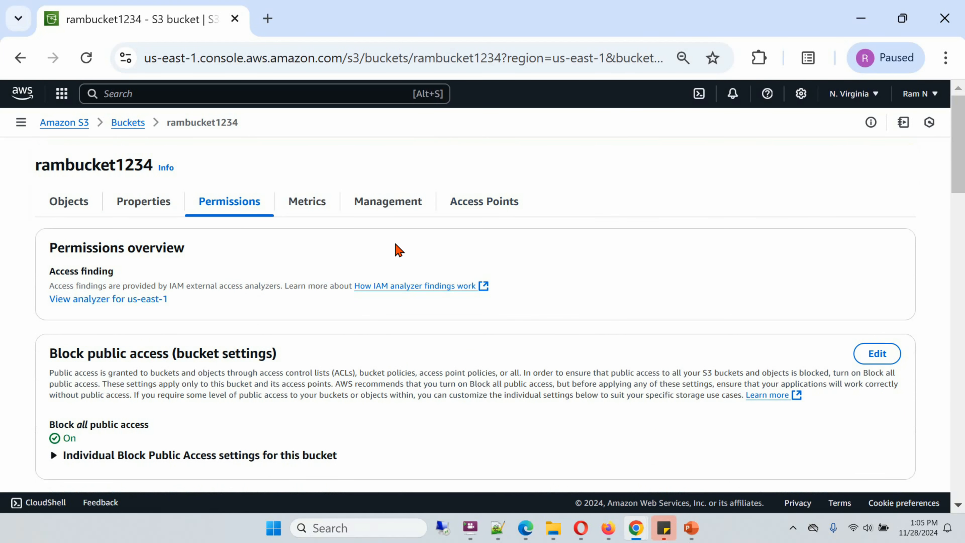
Open lion.jpg from the images folder of rambucket1234, view its object URL in a new tab and close that tab
{"action": "left_click", "coordinate": [76, 215]}
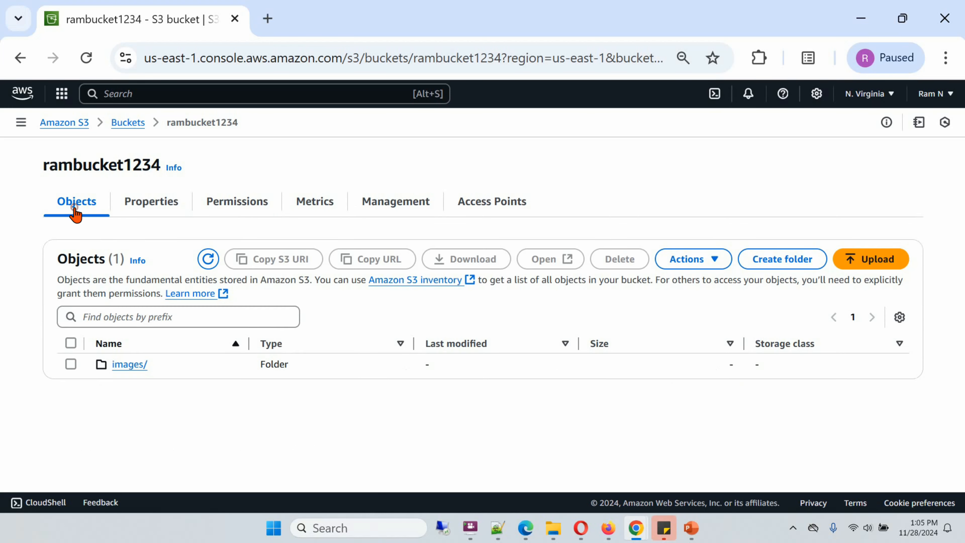
{"action": "left_click", "coordinate": [131, 364]}
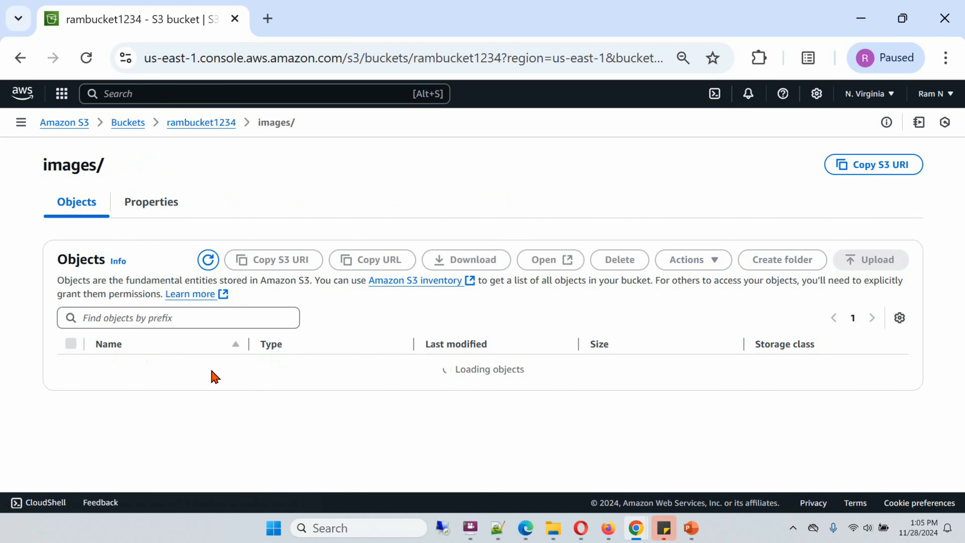
{"action": "left_click", "coordinate": [140, 375]}
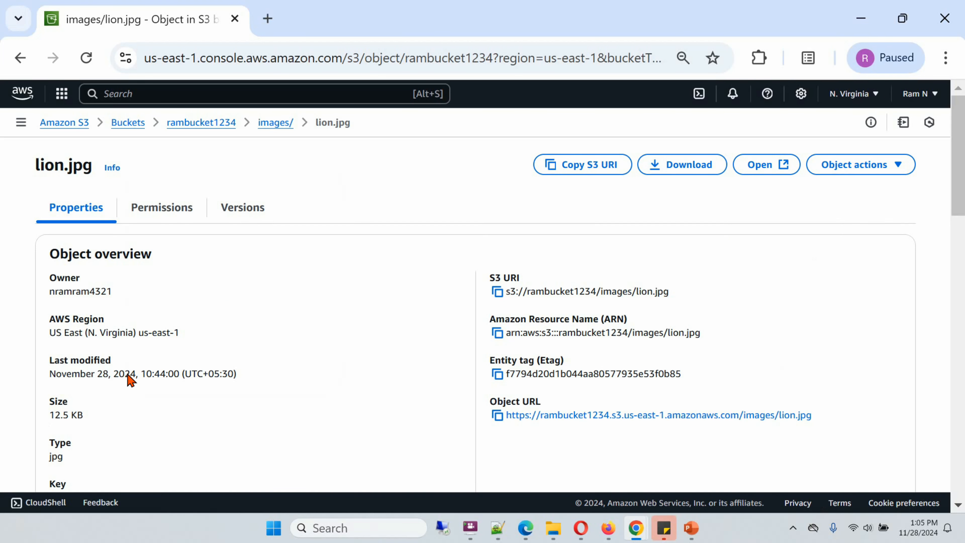
{"action": "right_click", "coordinate": [635, 422]}
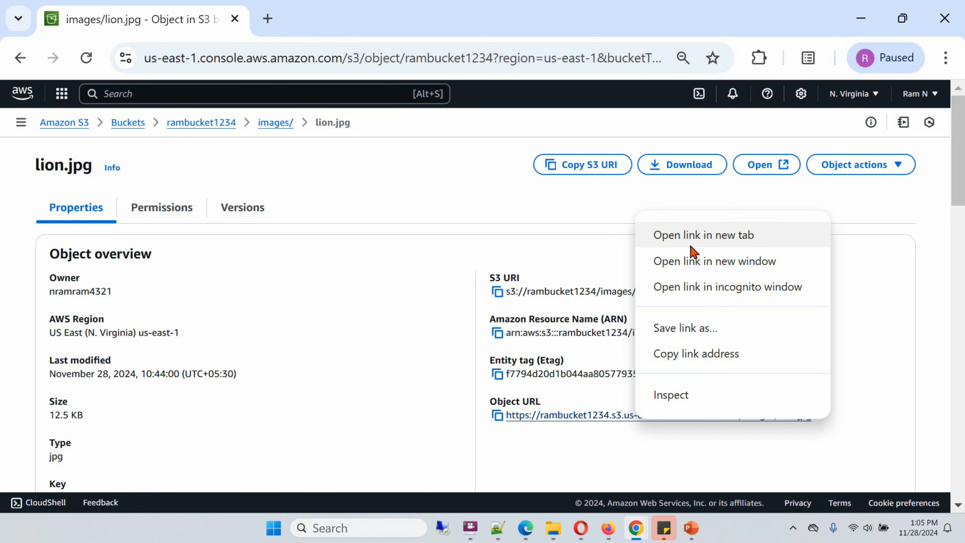
{"action": "left_click", "coordinate": [689, 235]}
{"action": "left_click", "coordinate": [357, 19]}
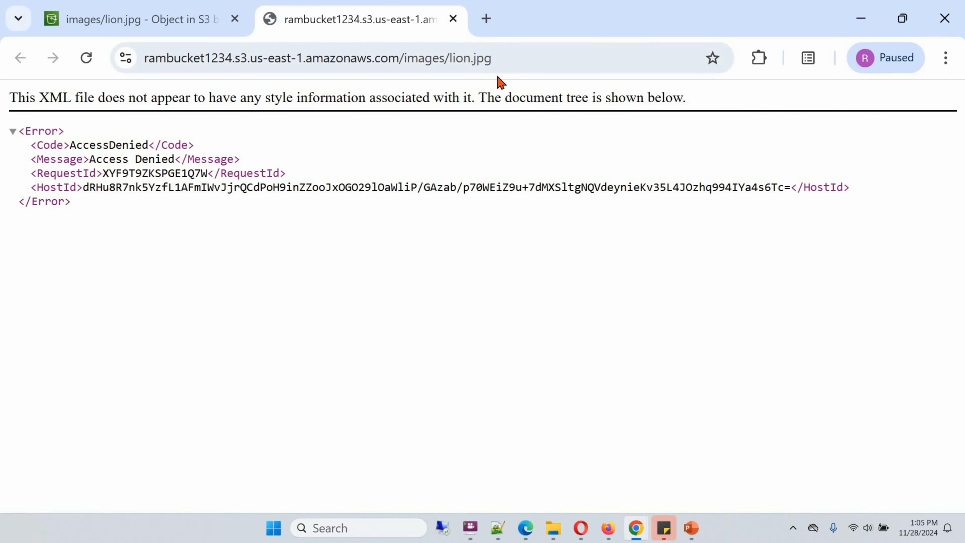
{"action": "left_click", "coordinate": [453, 18]}
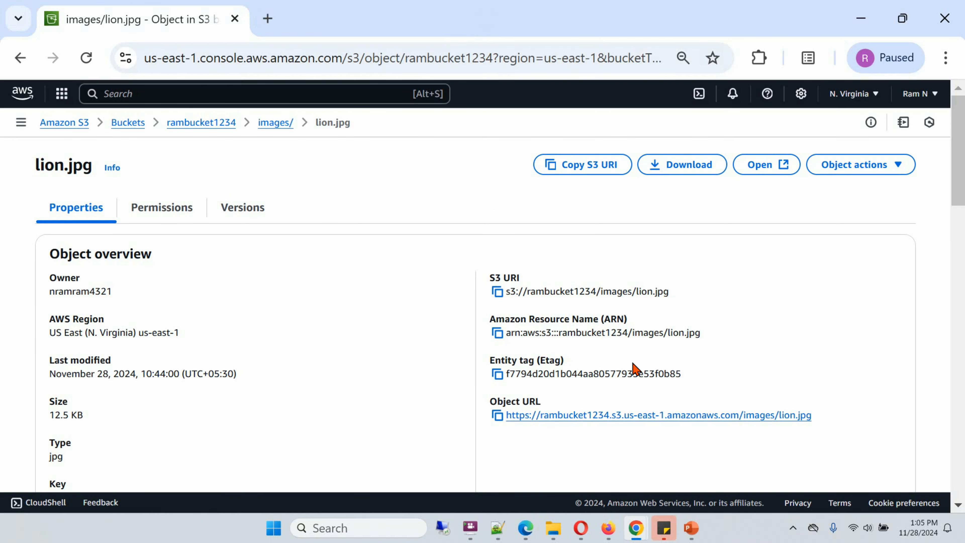
Go back to the images folder, view the object URL of Nature.jpg in a new tab and close that tab
{"action": "left_click", "coordinate": [276, 122]}
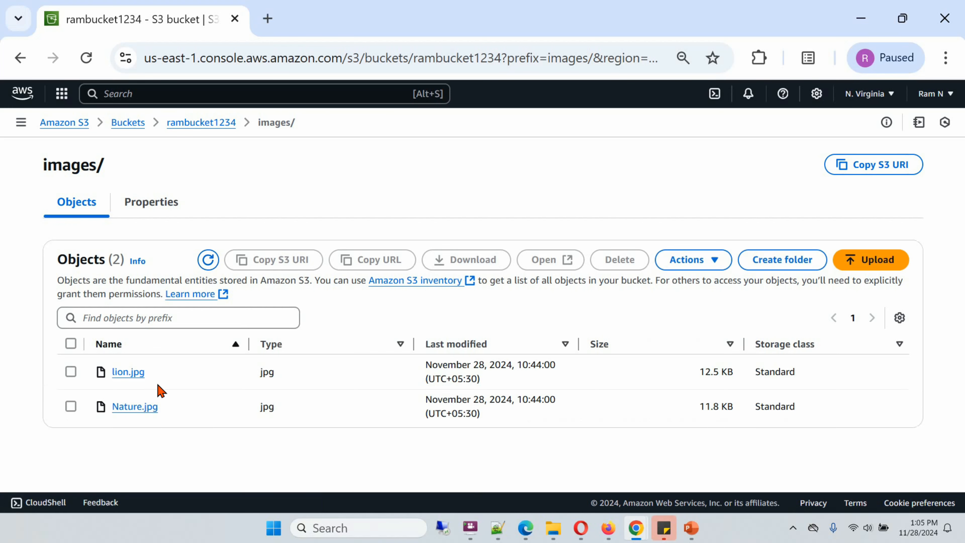
{"action": "left_click", "coordinate": [130, 405]}
{"action": "right_click", "coordinate": [583, 414]}
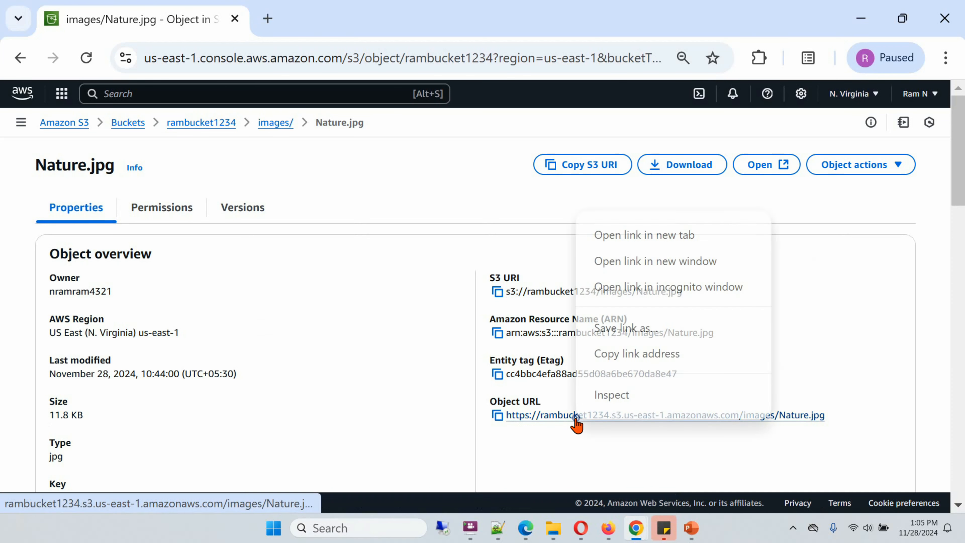
{"action": "left_click", "coordinate": [642, 236]}
{"action": "left_click", "coordinate": [346, 25]}
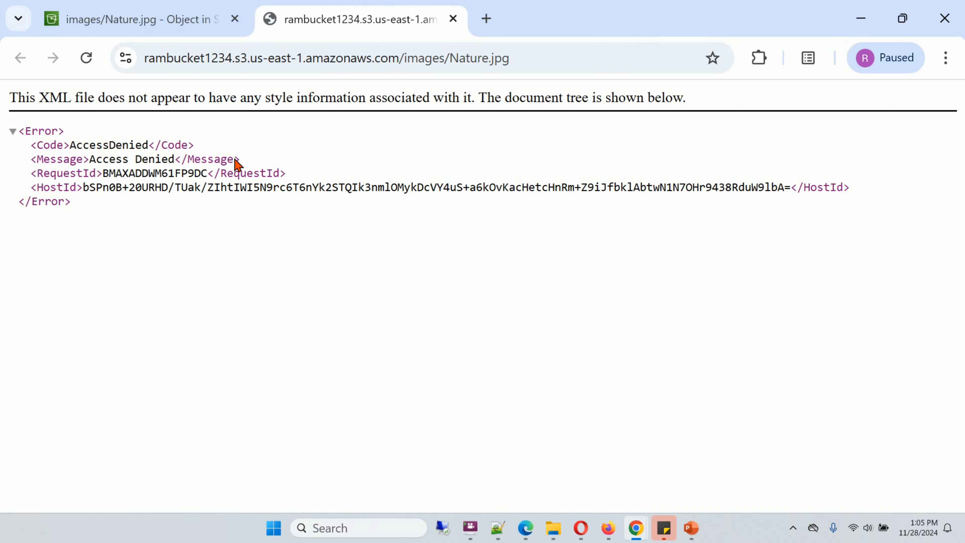
{"action": "left_click", "coordinate": [453, 19]}
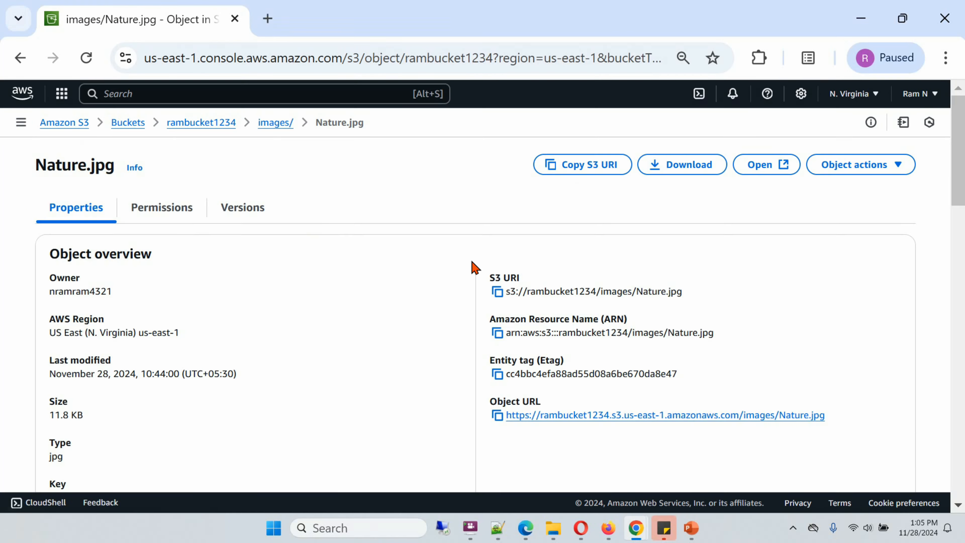
Select lion.jpg in the images folder and check whether Make public using ACL is available for it
{"action": "left_click", "coordinate": [275, 123]}
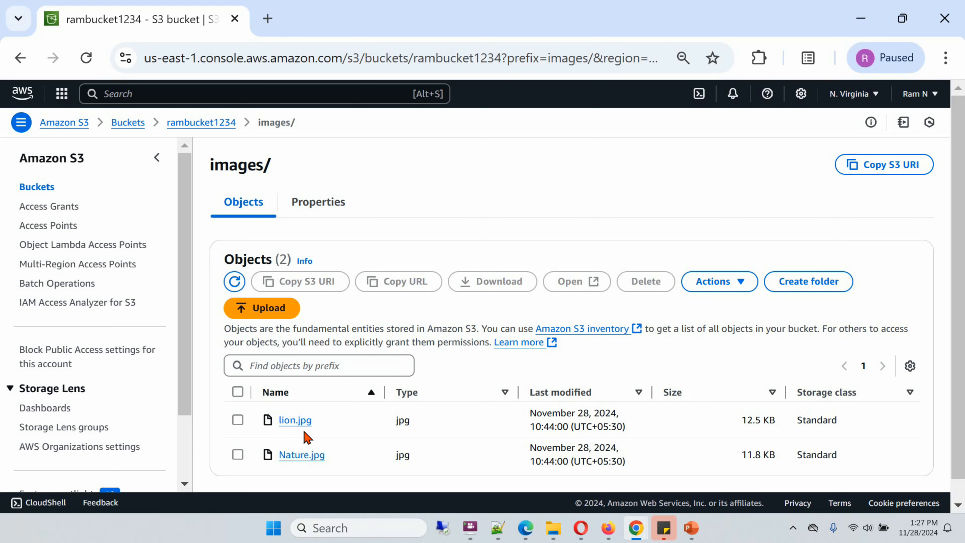
{"action": "left_click", "coordinate": [237, 419]}
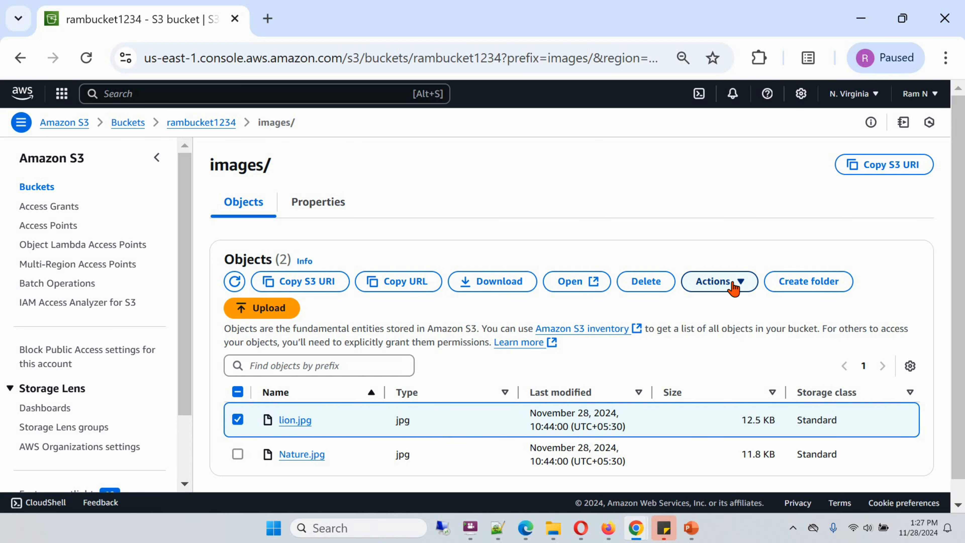
{"action": "left_click", "coordinate": [734, 281]}
{"action": "left_click_drag", "start_coordinate": [840, 362], "coordinate": [842, 427]}
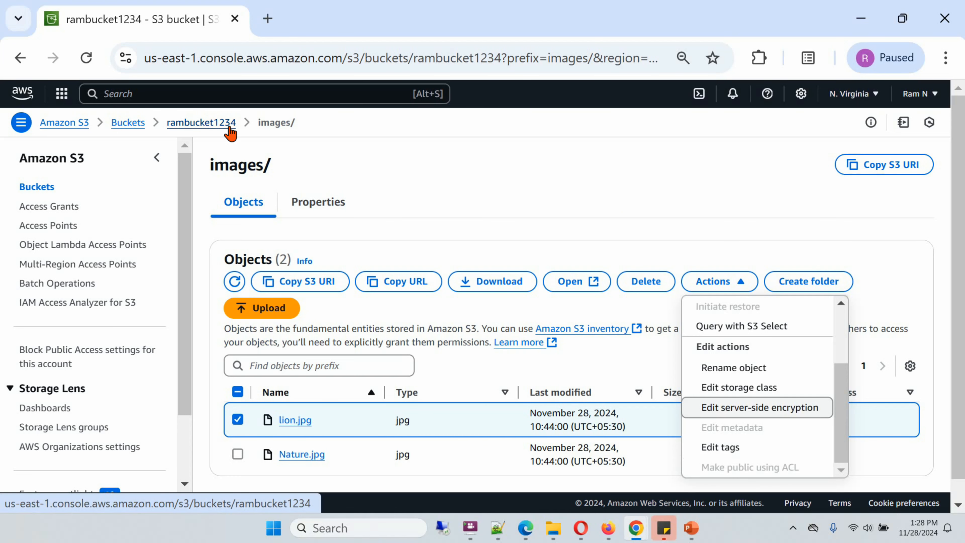
Turn off Block all public access in the permissions of rambucket1234 and save, entering "confirm" to approve the change
{"action": "left_click", "coordinate": [217, 124]}
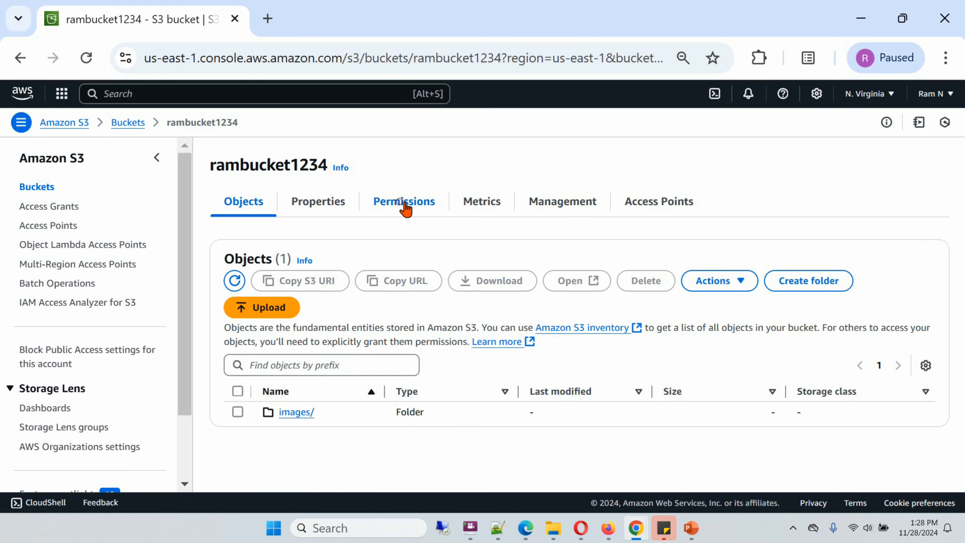
{"action": "left_click", "coordinate": [402, 205]}
{"action": "left_click_drag", "start_coordinate": [954, 167], "coordinate": [954, 201]}
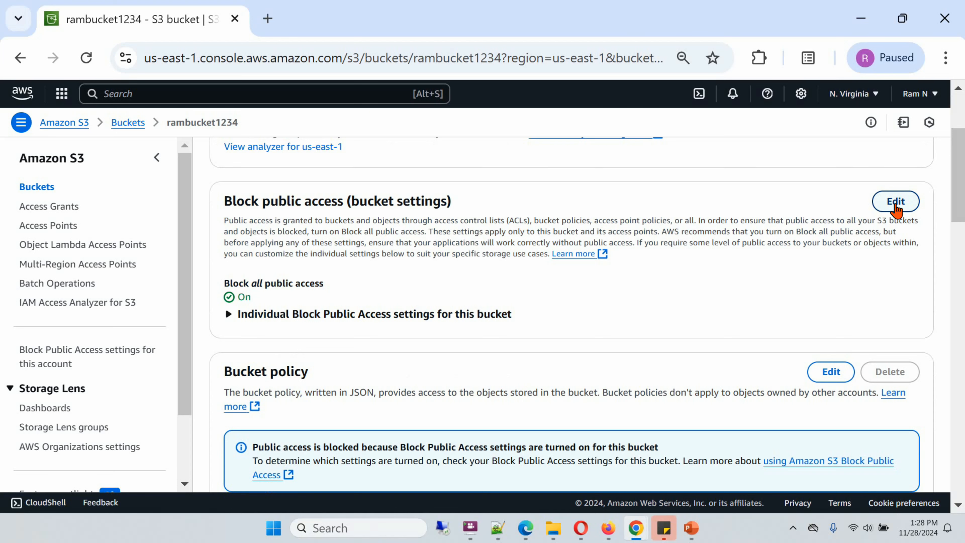
{"action": "left_click", "coordinate": [896, 201]}
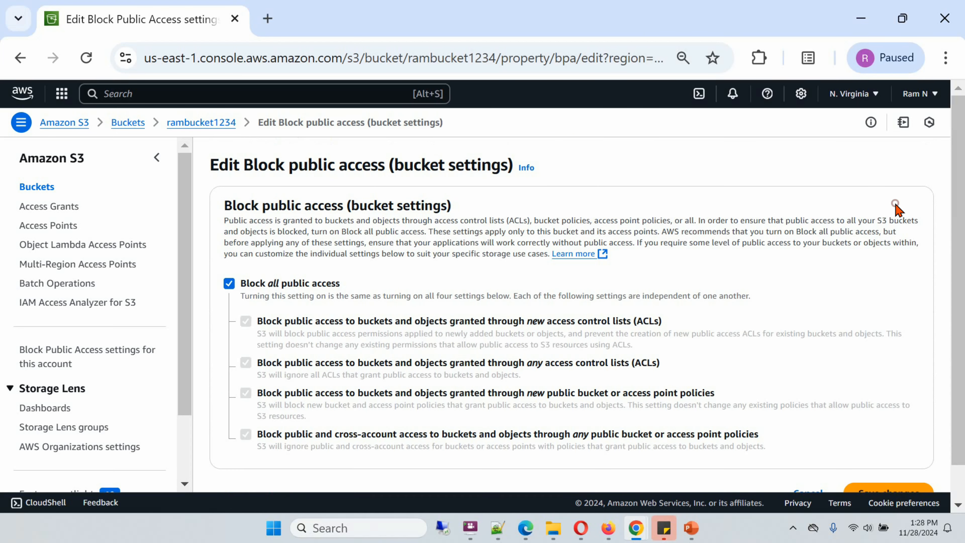
{"action": "left_click", "coordinate": [229, 283]}
{"action": "scroll", "coordinate": [409, 287], "scroll_direction": "down", "scroll_amount": 1}
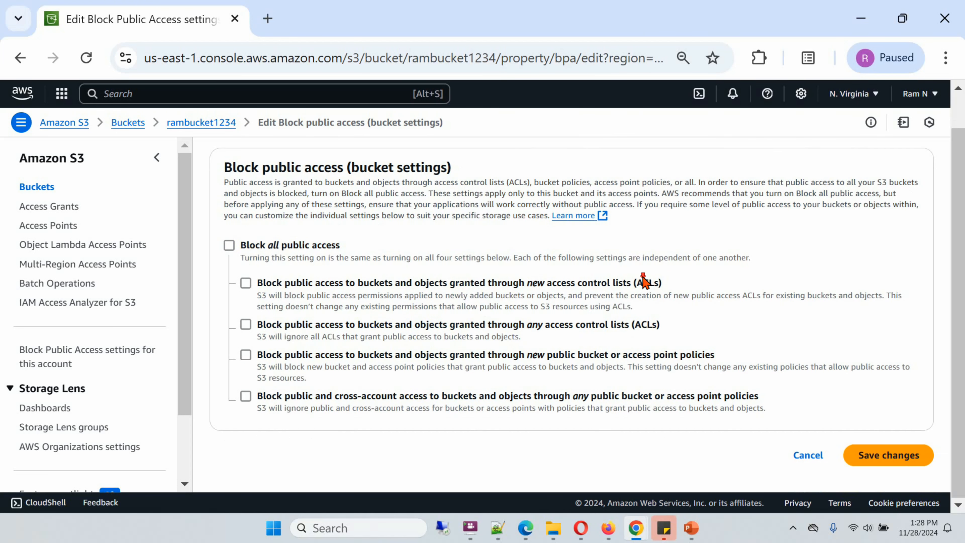
{"action": "left_click", "coordinate": [880, 455]}
{"action": "left_click", "coordinate": [404, 341]}
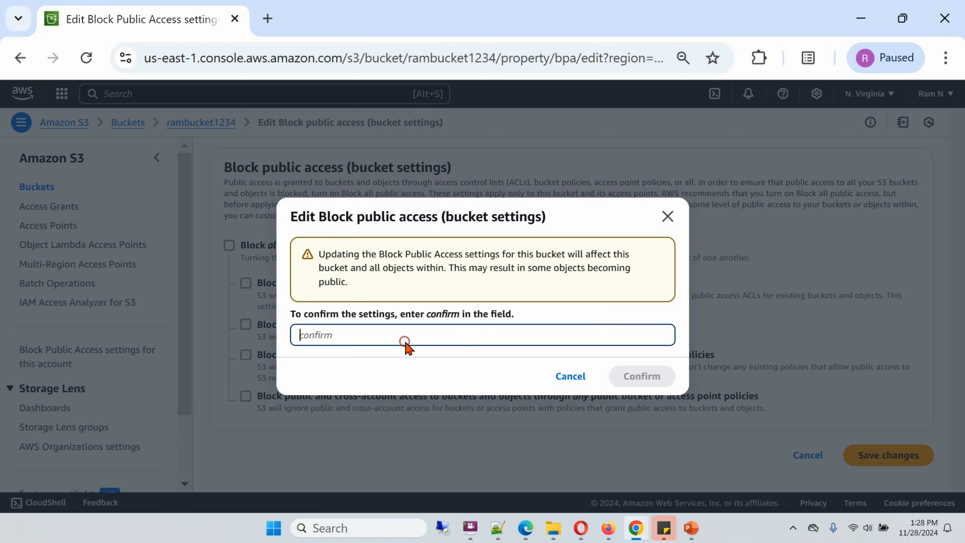
{"action": "type", "text": "confirm"}
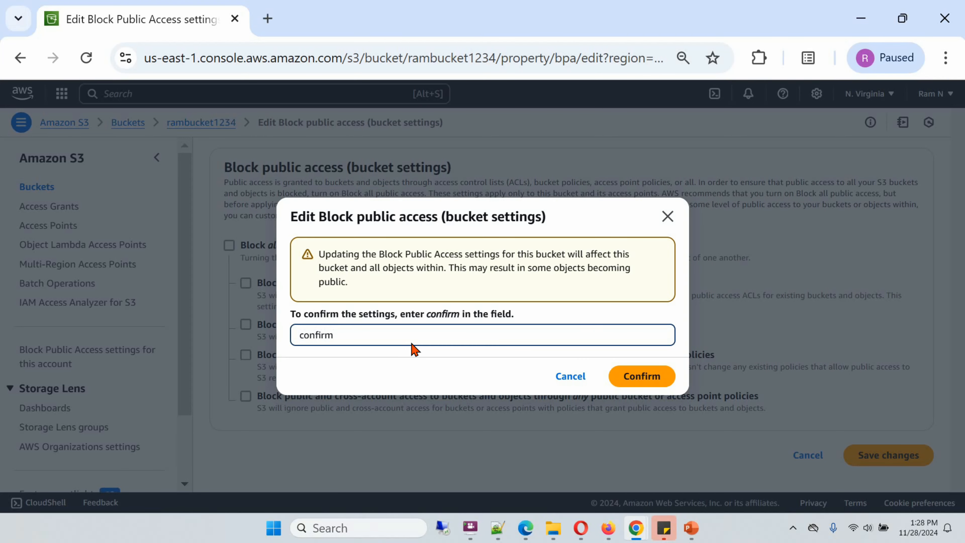
{"action": "left_click", "coordinate": [642, 378]}
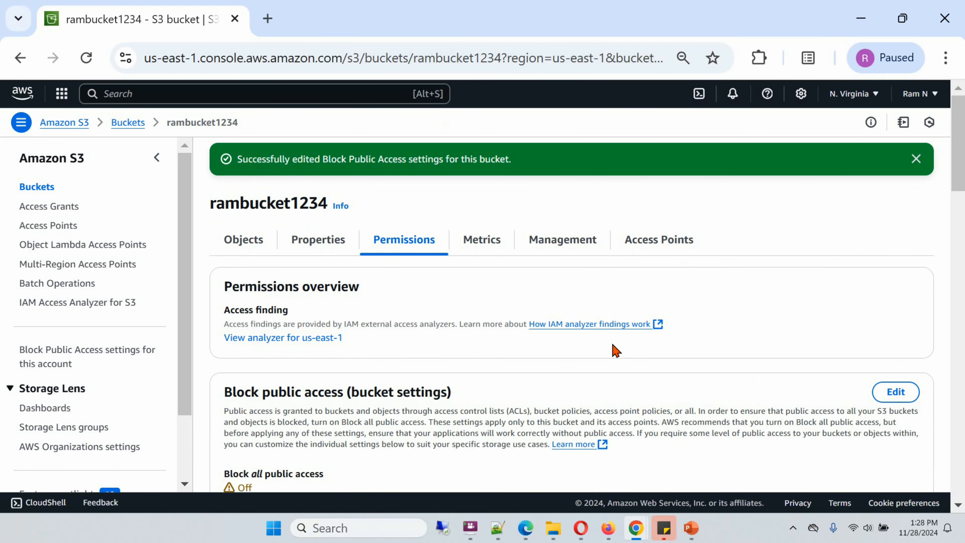
Set the bucket's Object Ownership to ACLs enabled with Bucket owner preferred, acknowledge that ACLs will be restored, and save
{"action": "left_click_drag", "start_coordinate": [956, 155], "coordinate": [956, 306]}
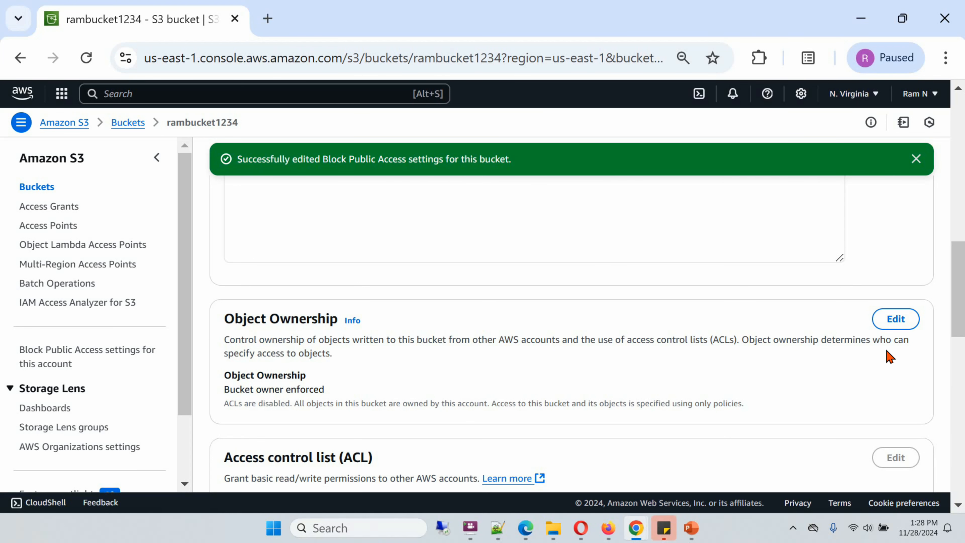
{"action": "left_click", "coordinate": [901, 321]}
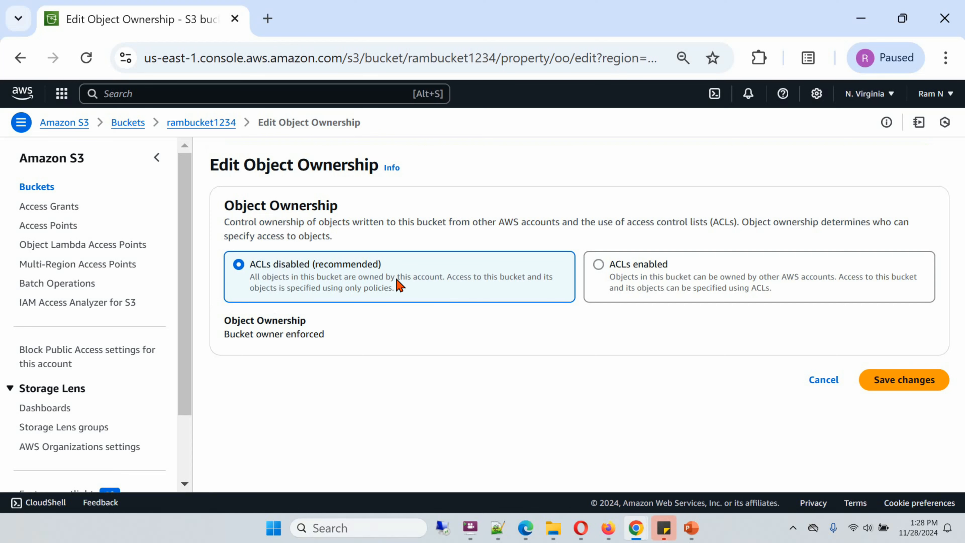
{"action": "left_click", "coordinate": [598, 267]}
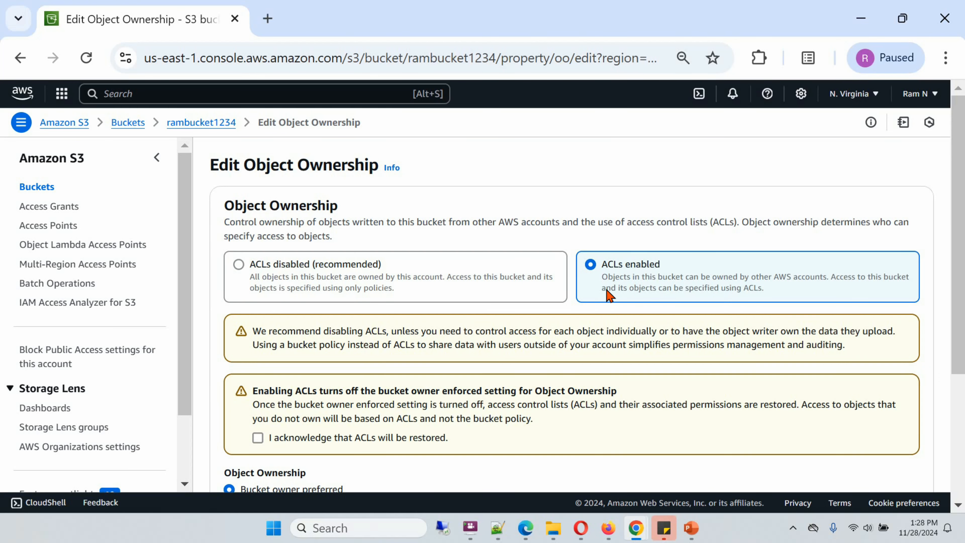
{"action": "scroll", "coordinate": [608, 295], "scroll_direction": "down", "scroll_amount": 4}
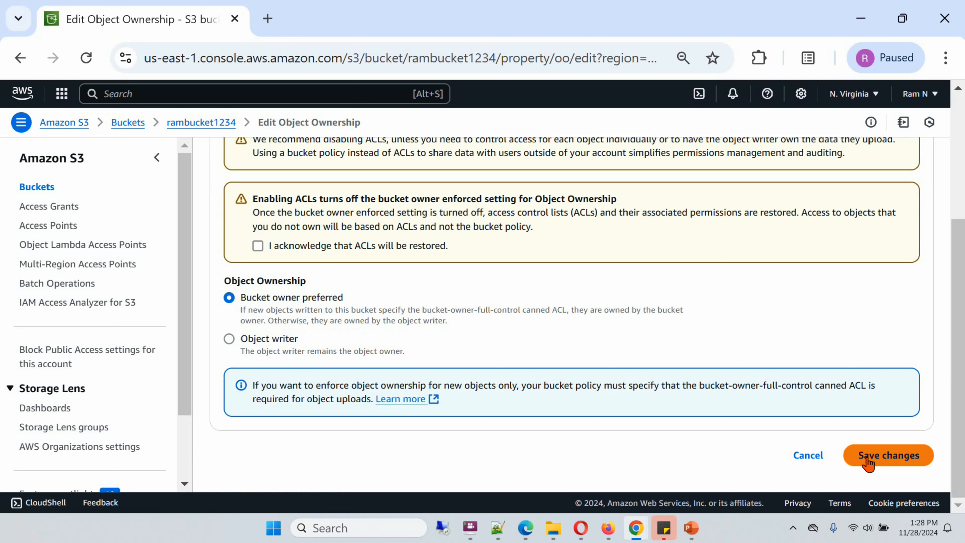
{"action": "left_click", "coordinate": [868, 460]}
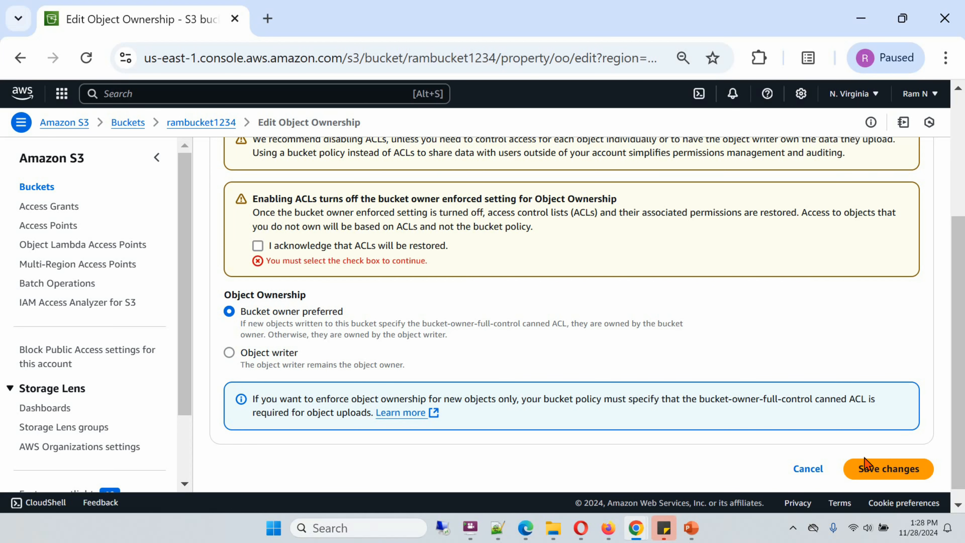
{"action": "left_click", "coordinate": [258, 246]}
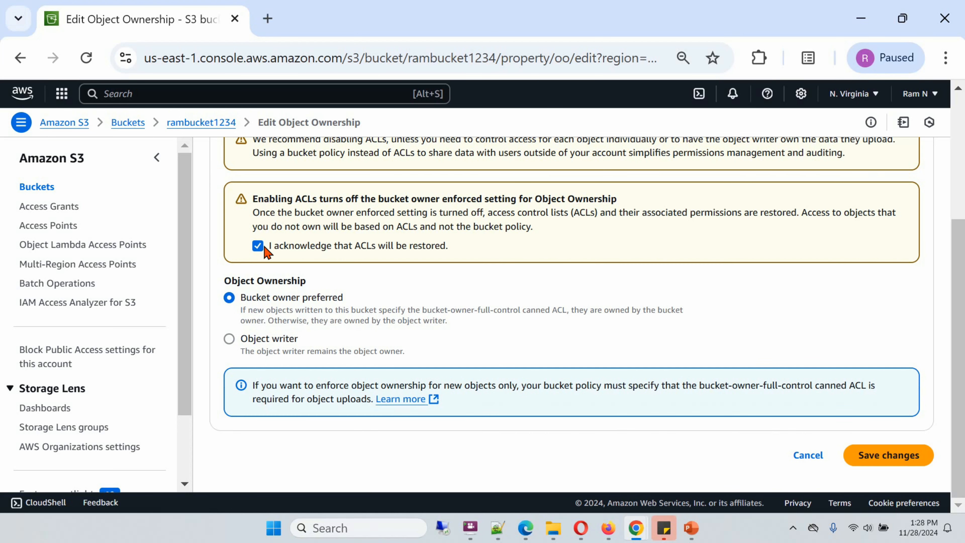
{"action": "left_click", "coordinate": [896, 458]}
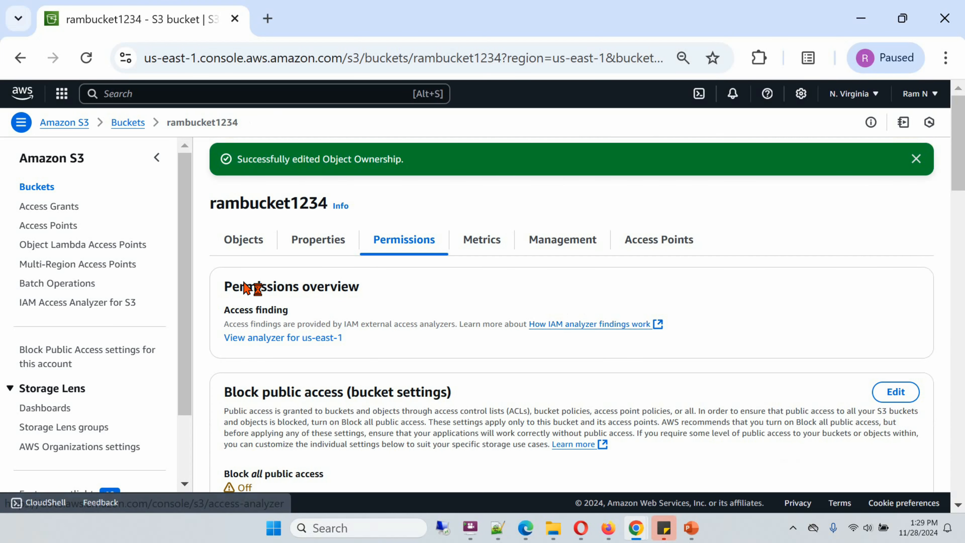
Make lion.jpg in the images folder public using ACL, dismiss the success notice and return to the folder
{"action": "left_click", "coordinate": [243, 242]}
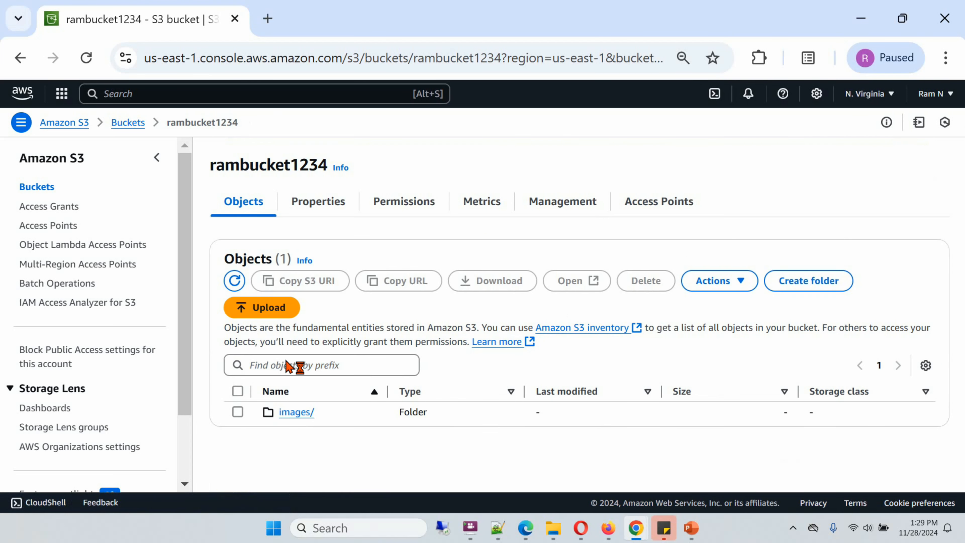
{"action": "left_click", "coordinate": [296, 412]}
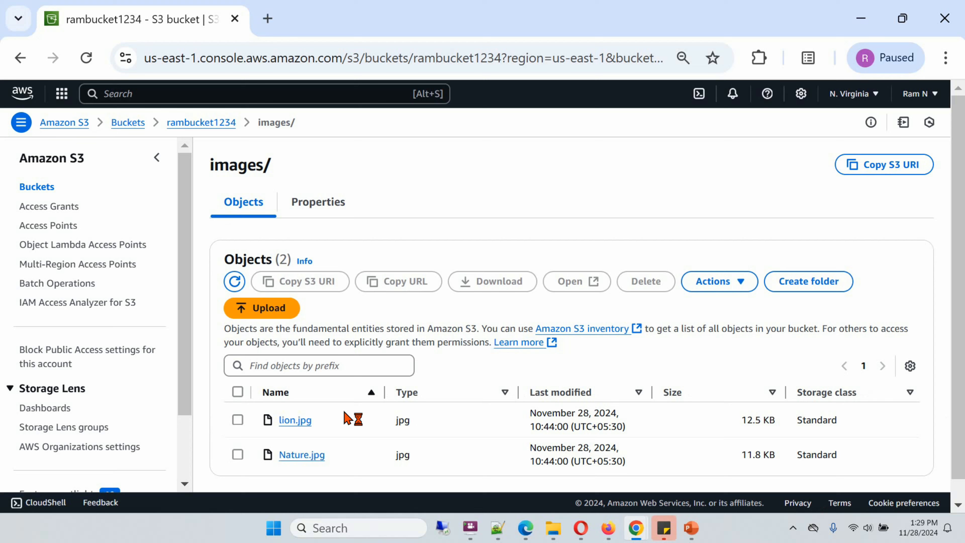
{"action": "left_click", "coordinate": [238, 419]}
{"action": "left_click", "coordinate": [734, 292]}
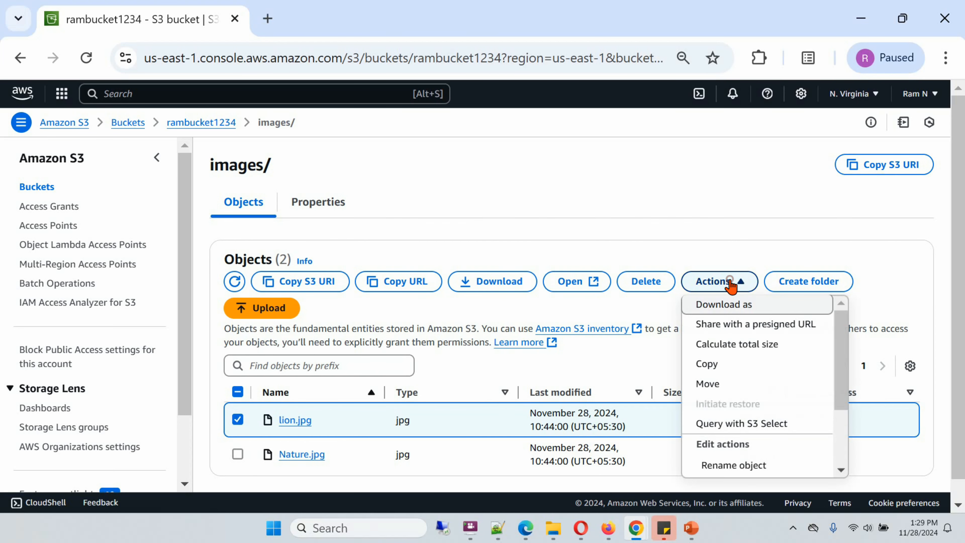
{"action": "scroll", "coordinate": [832, 403], "scroll_direction": "down", "scroll_amount": 3}
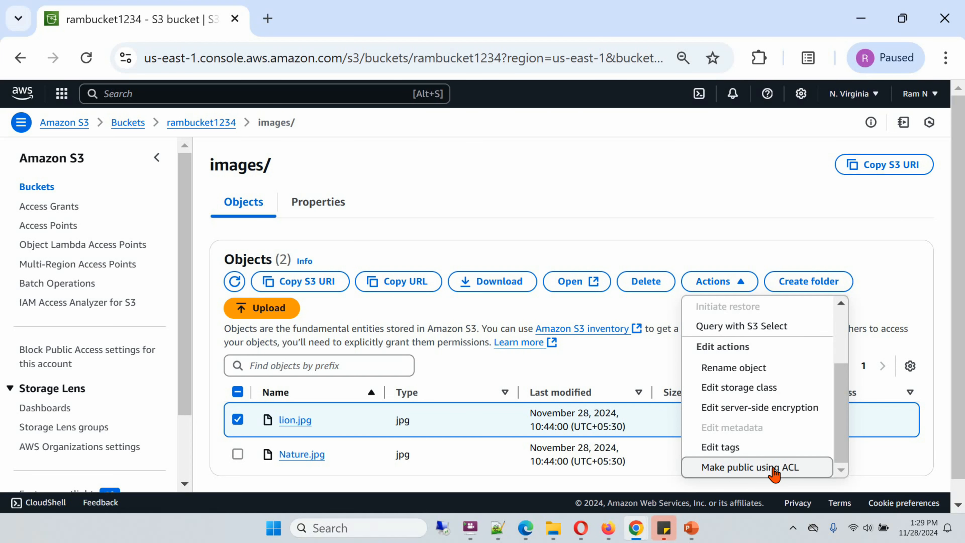
{"action": "left_click", "coordinate": [773, 468]}
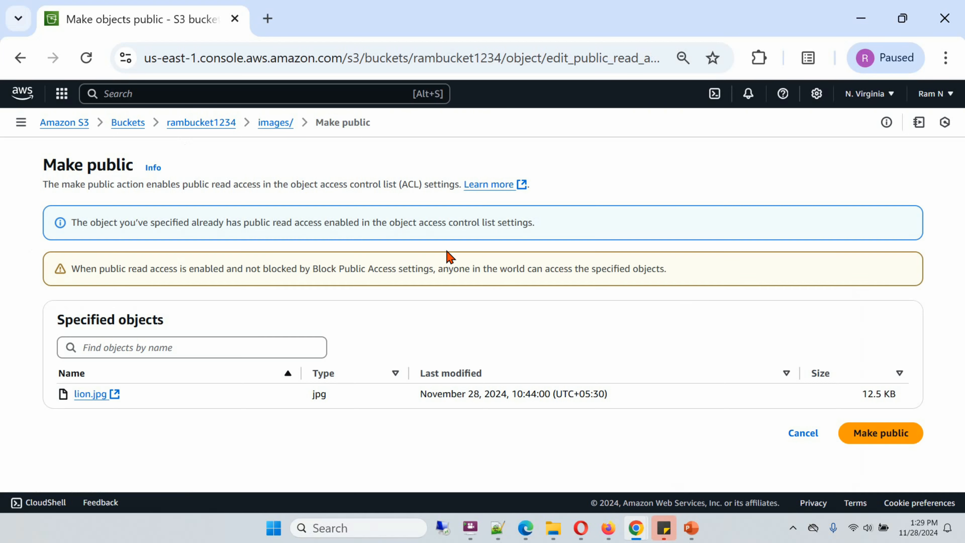
{"action": "left_click", "coordinate": [885, 435]}
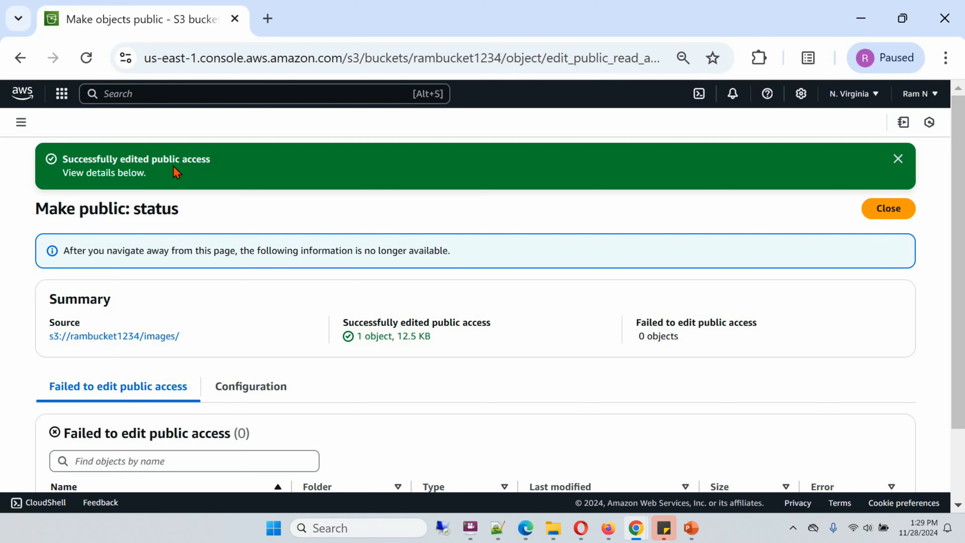
{"action": "left_click", "coordinate": [897, 159]}
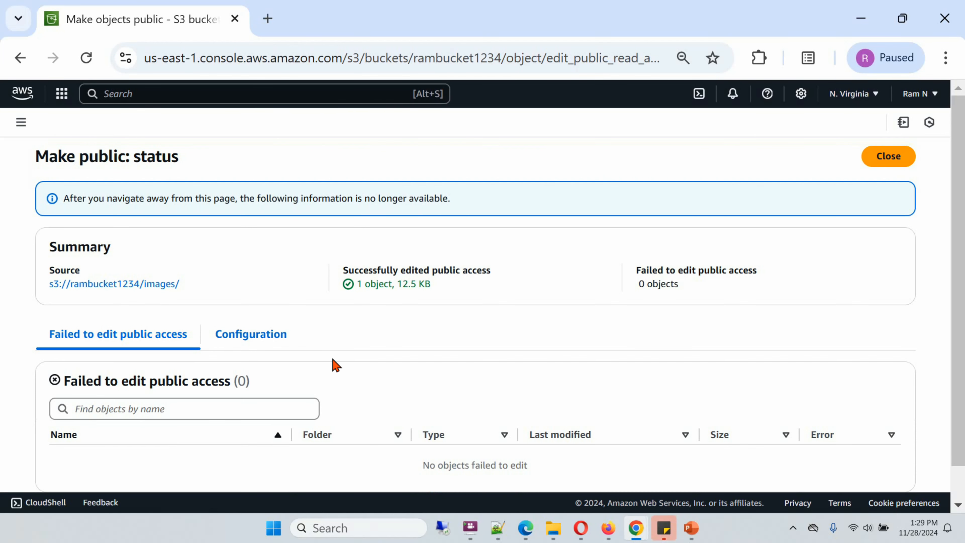
{"action": "left_click", "coordinate": [151, 285]}
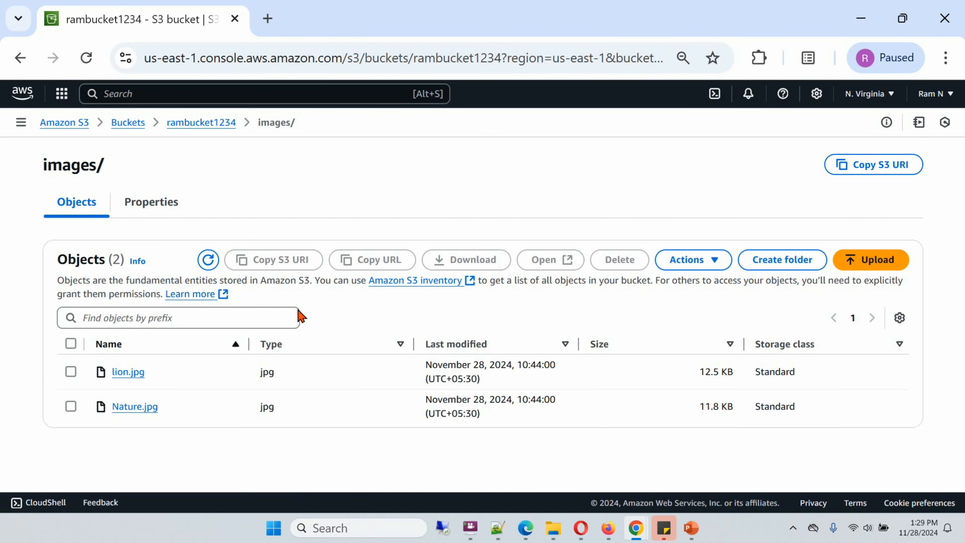
Check public access to lion.jpg by opening its object URL in a new browser tab, and close that tab
{"action": "left_click", "coordinate": [135, 373]}
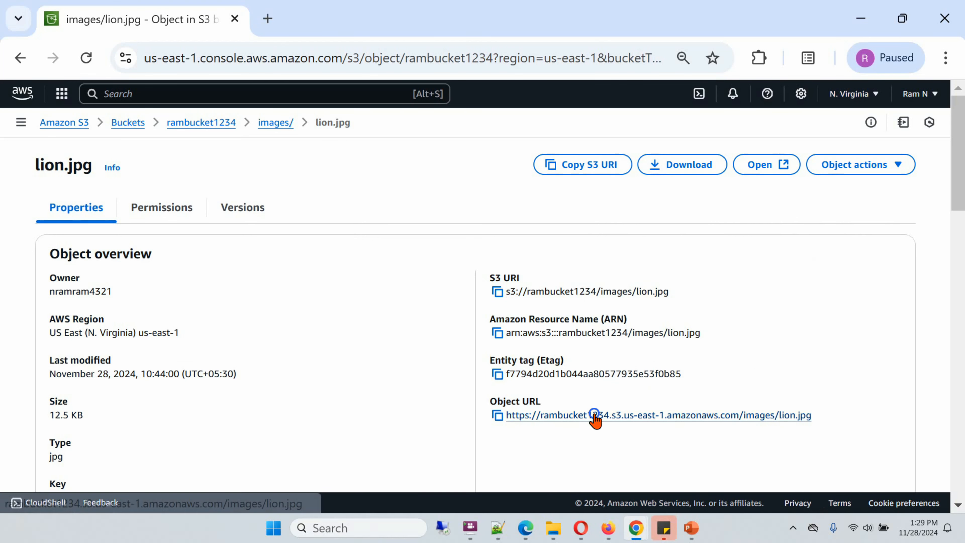
{"action": "right_click", "coordinate": [595, 416]}
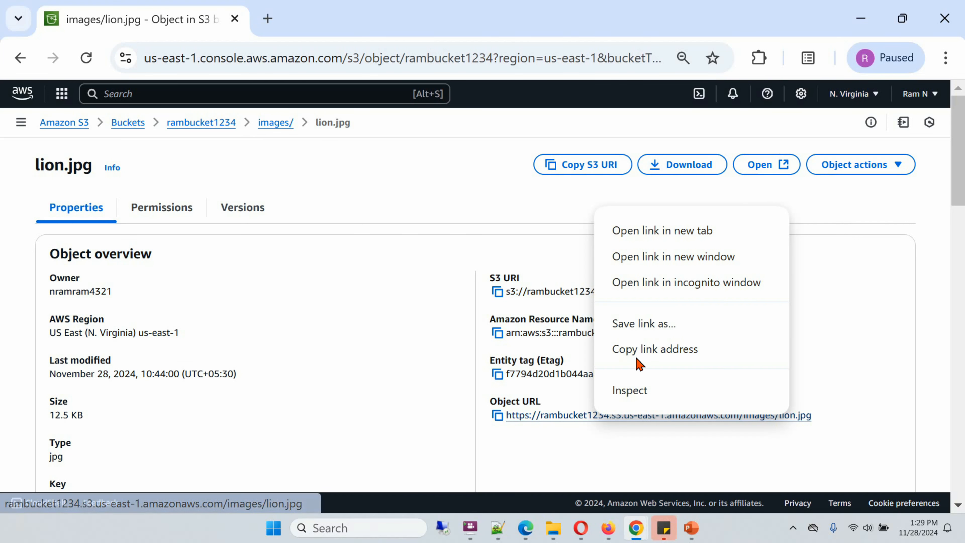
{"action": "left_click", "coordinate": [660, 230]}
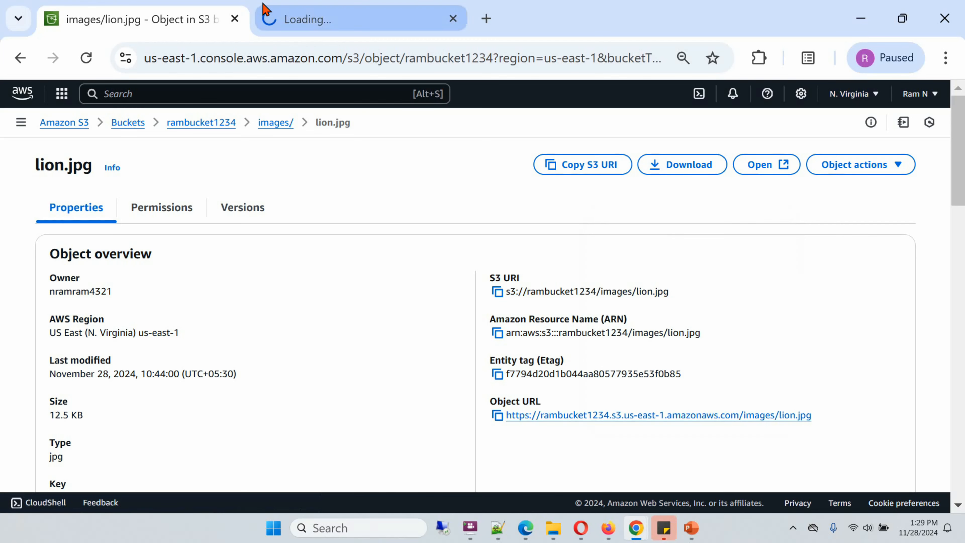
{"action": "left_click", "coordinate": [302, 17]}
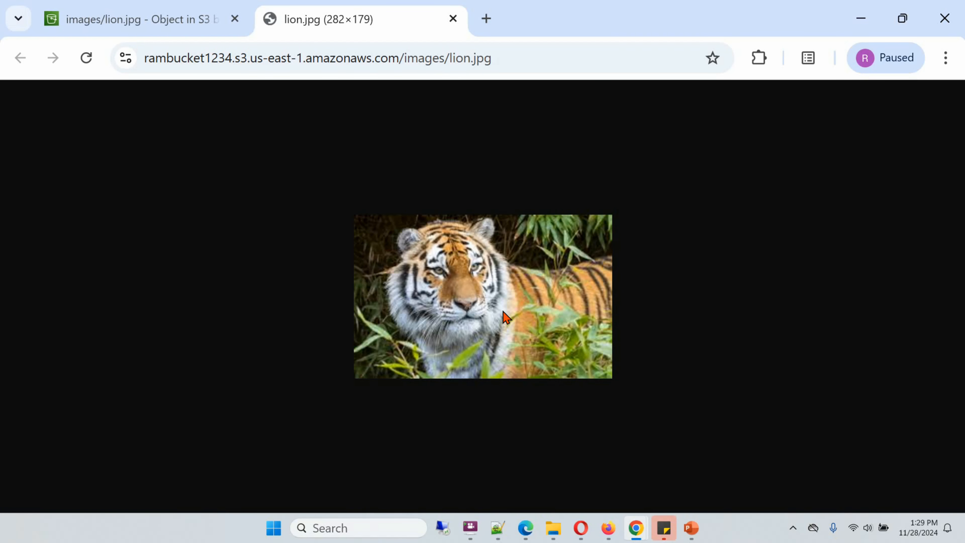
{"action": "left_click", "coordinate": [452, 18]}
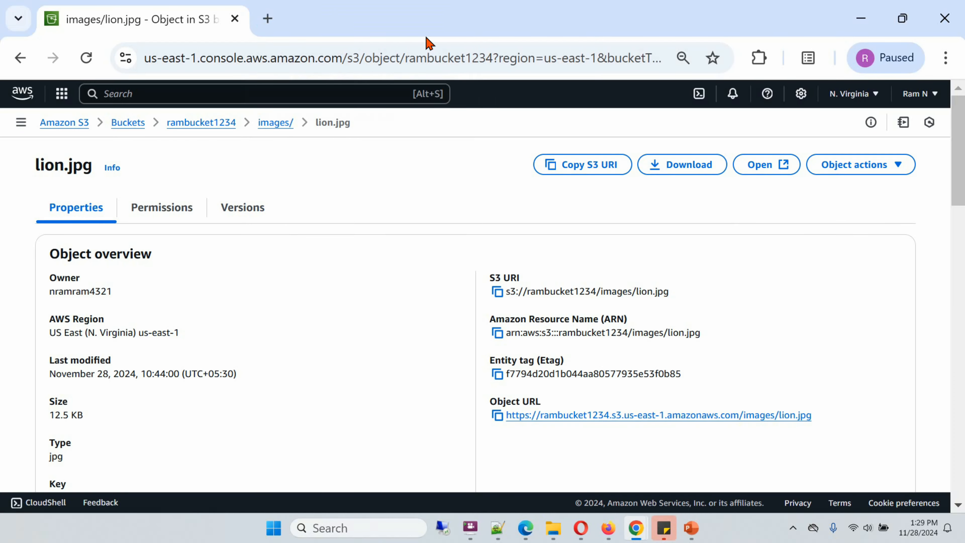
Check public access to Nature.jpg in the images folder through its object URL and return to the object's properties
{"action": "left_click", "coordinate": [281, 123]}
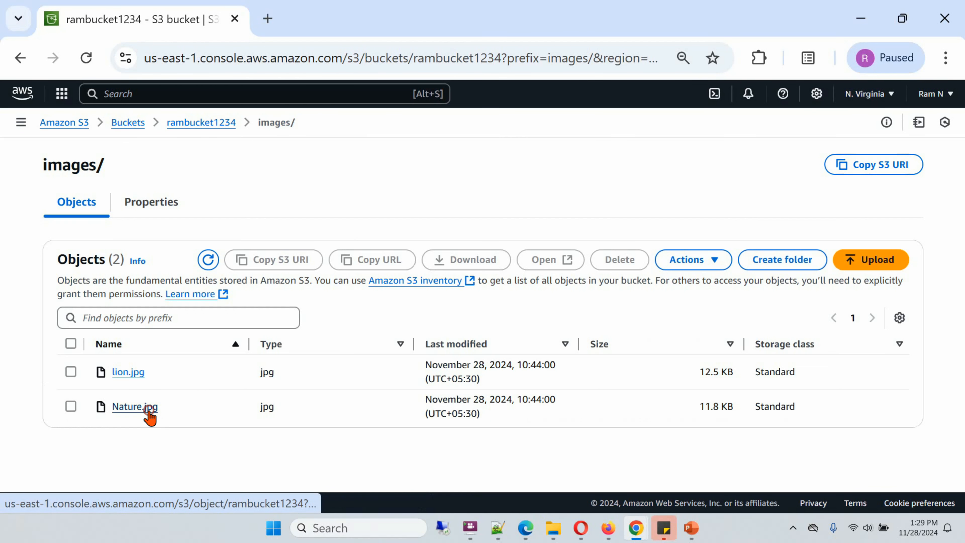
{"action": "left_click", "coordinate": [150, 416]}
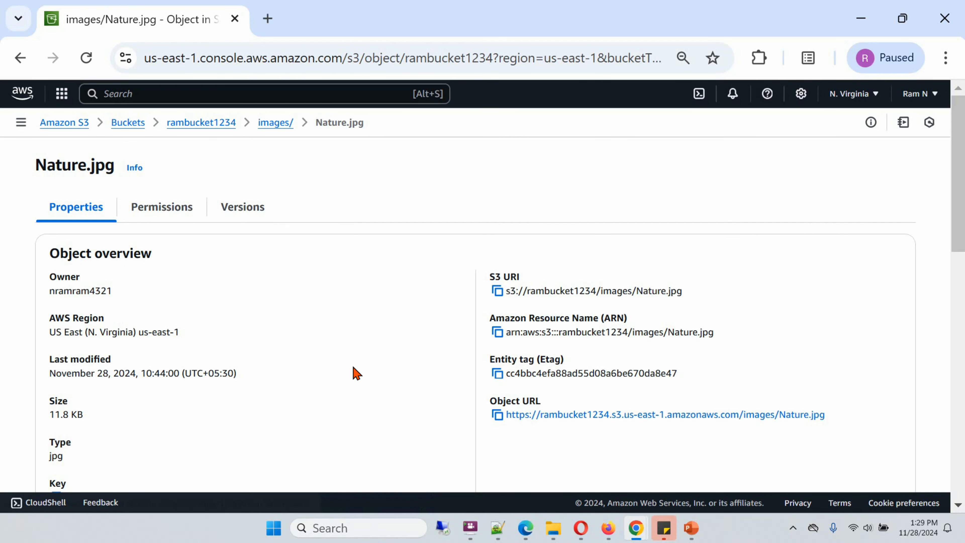
{"action": "left_click", "coordinate": [620, 416]}
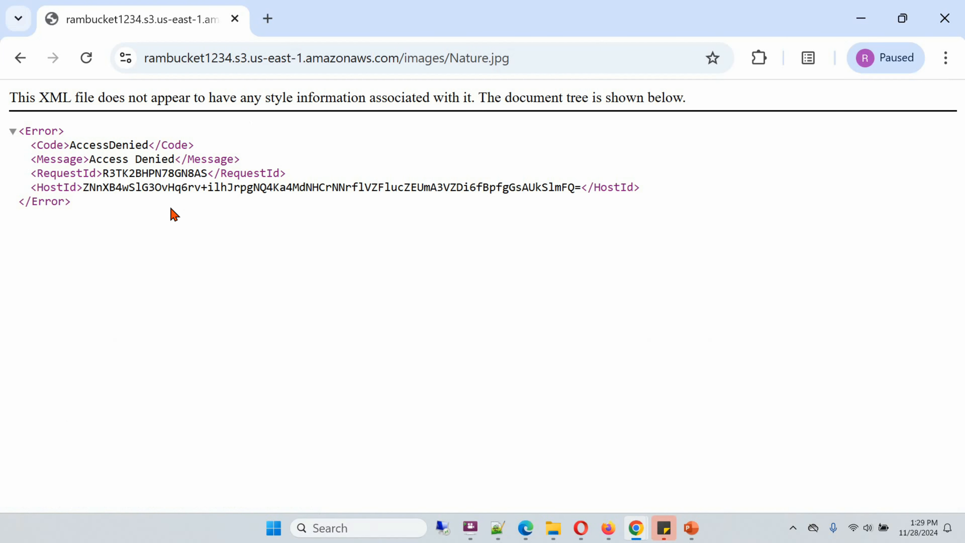
{"action": "left_click", "coordinate": [21, 58]}
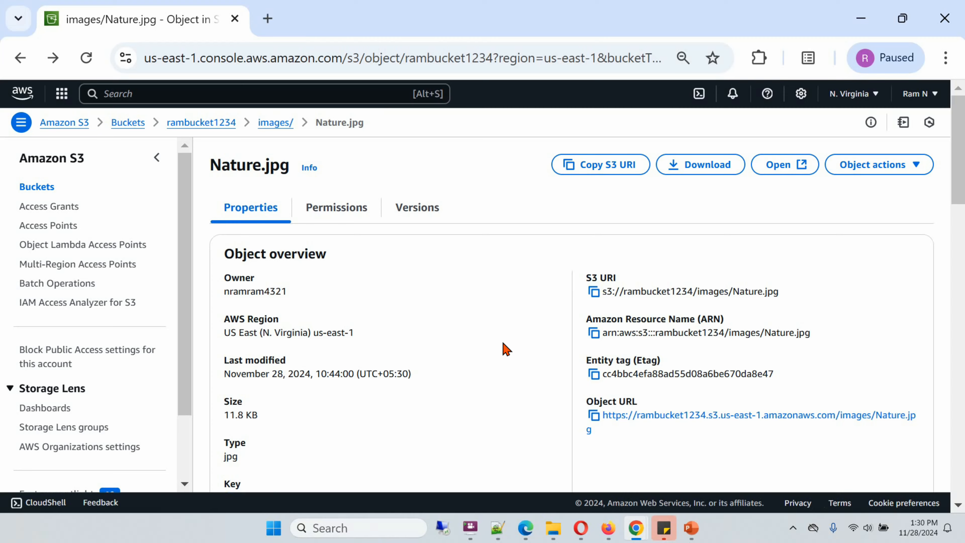